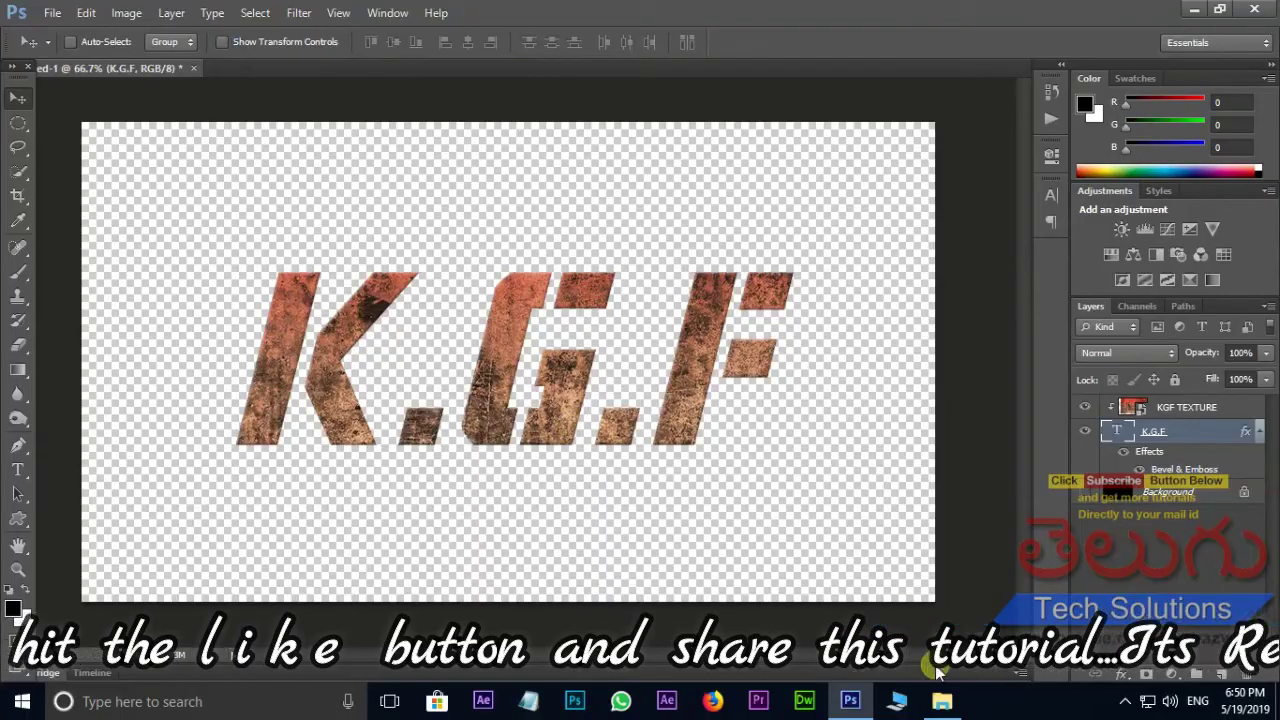
Switch to File Explorer showing the KGF folder with the font folder and KGF TEXTURE.jpg.
{"action": "left_click", "coordinate": [942, 701]}
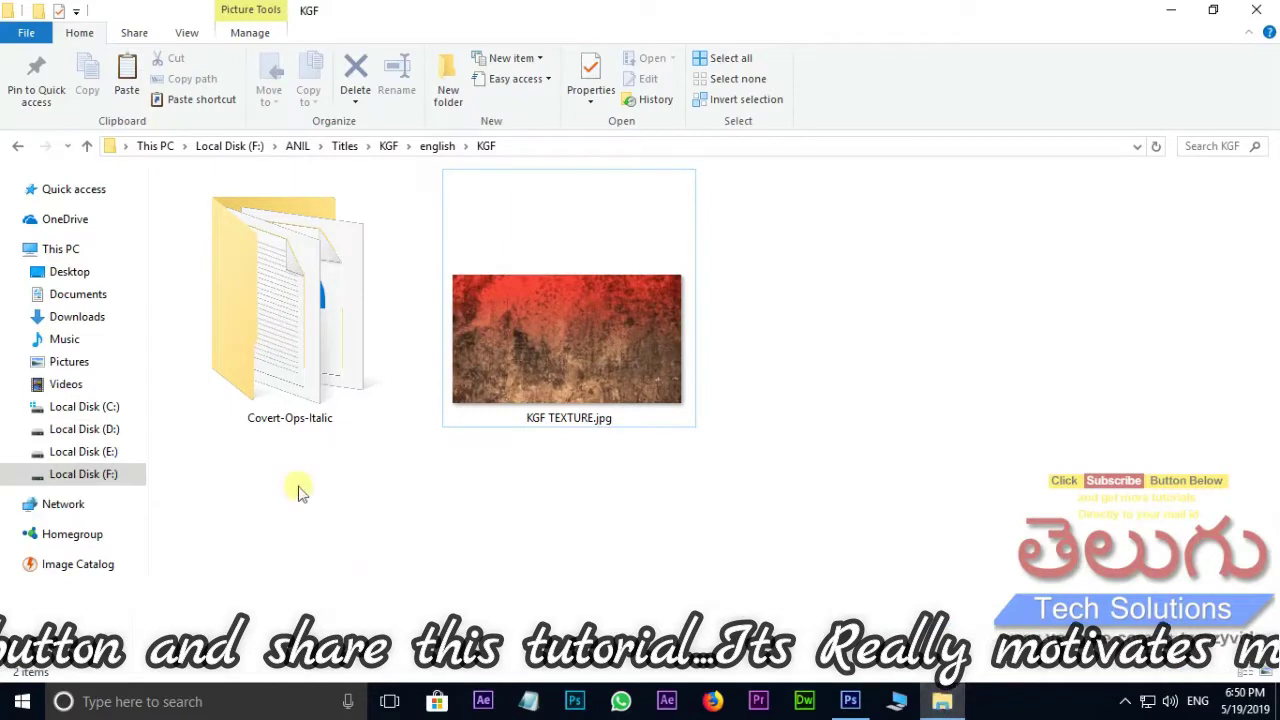
Copy the eleven Covert Ops .ttf files from Covert-Ops-Italic, excluding covertops.txt and web files.
{"action": "double_click", "coordinate": [310, 335]}
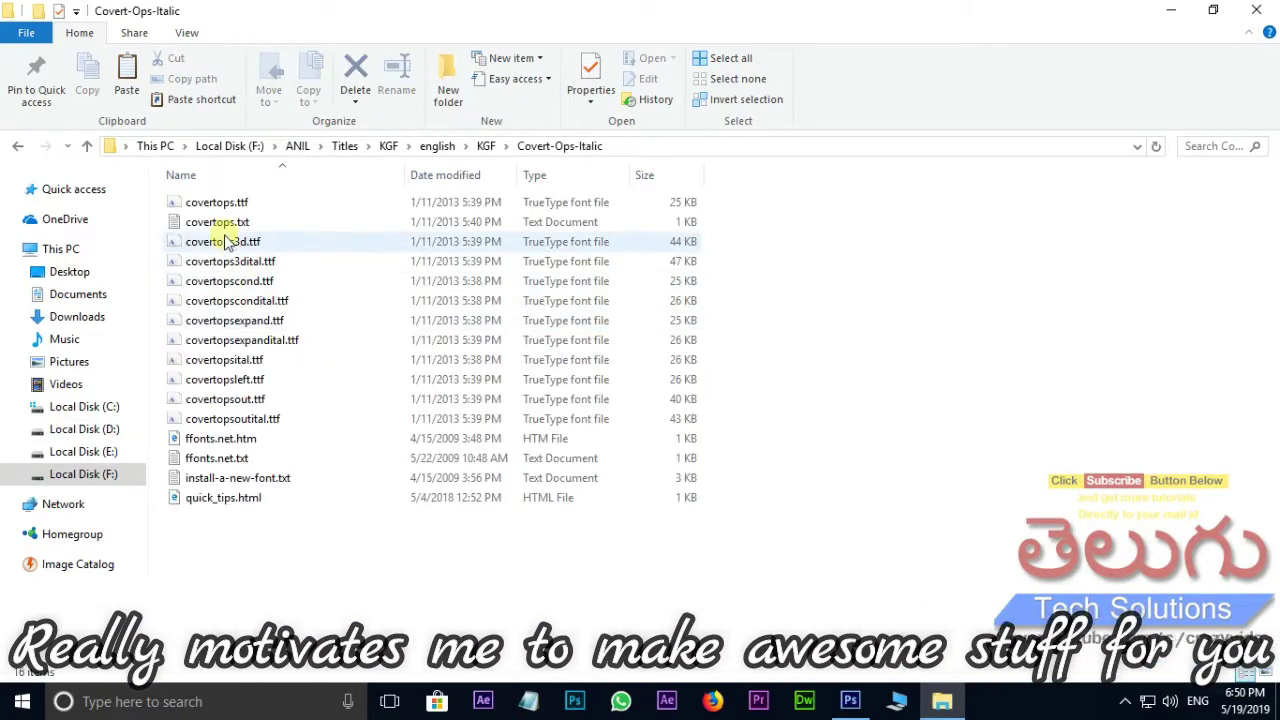
{"action": "left_click", "coordinate": [18, 146]}
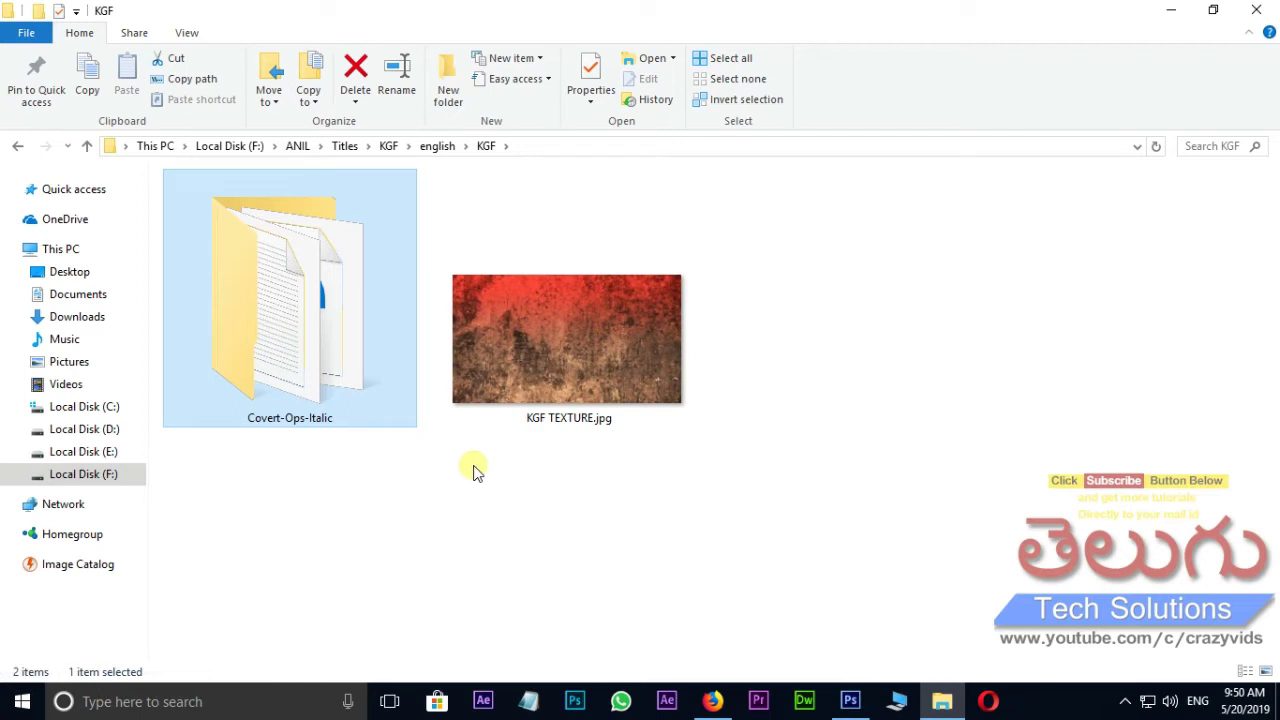
{"action": "double_click", "coordinate": [322, 390]}
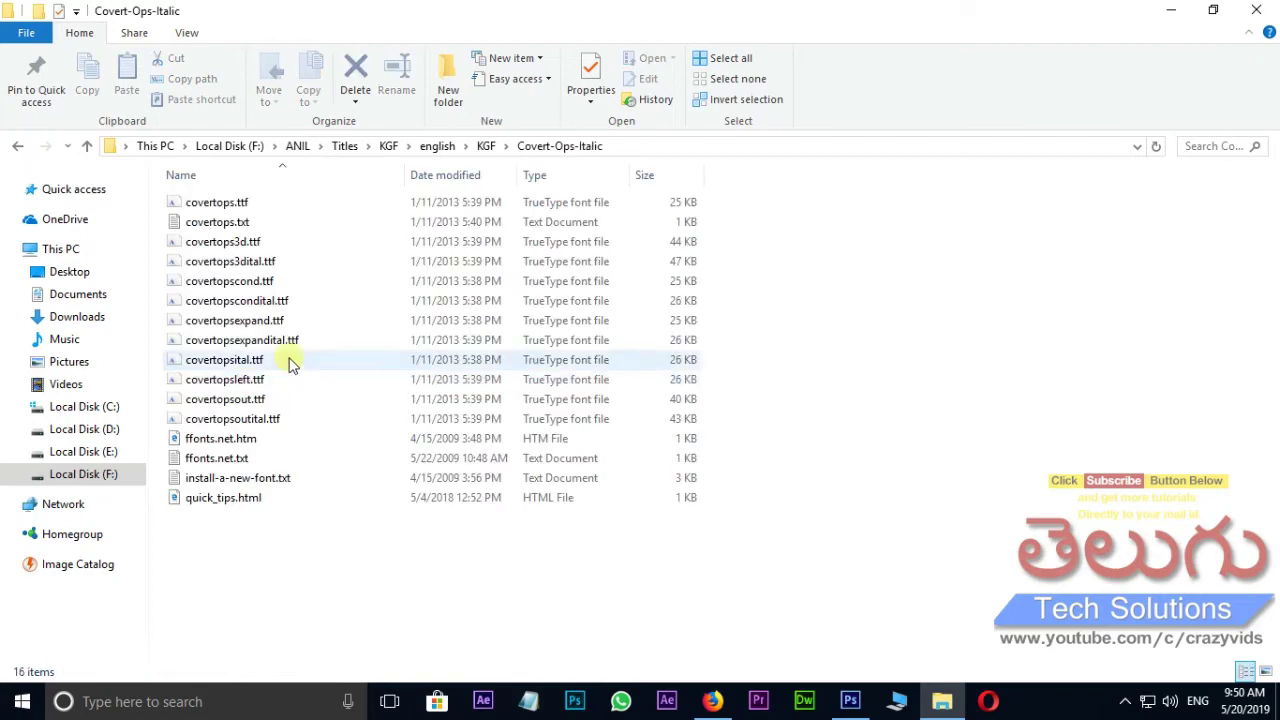
{"action": "left_click", "coordinate": [230, 205]}
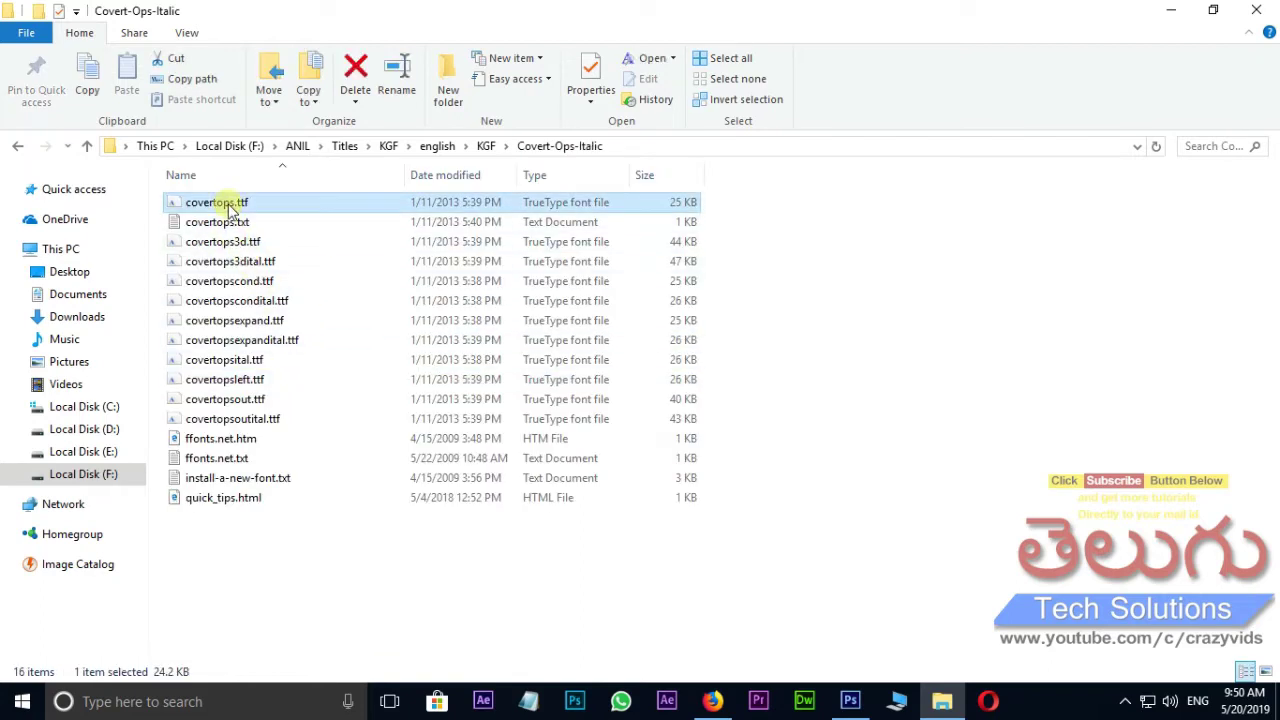
{"action": "left_click", "coordinate": [244, 420], "text": "shift"}
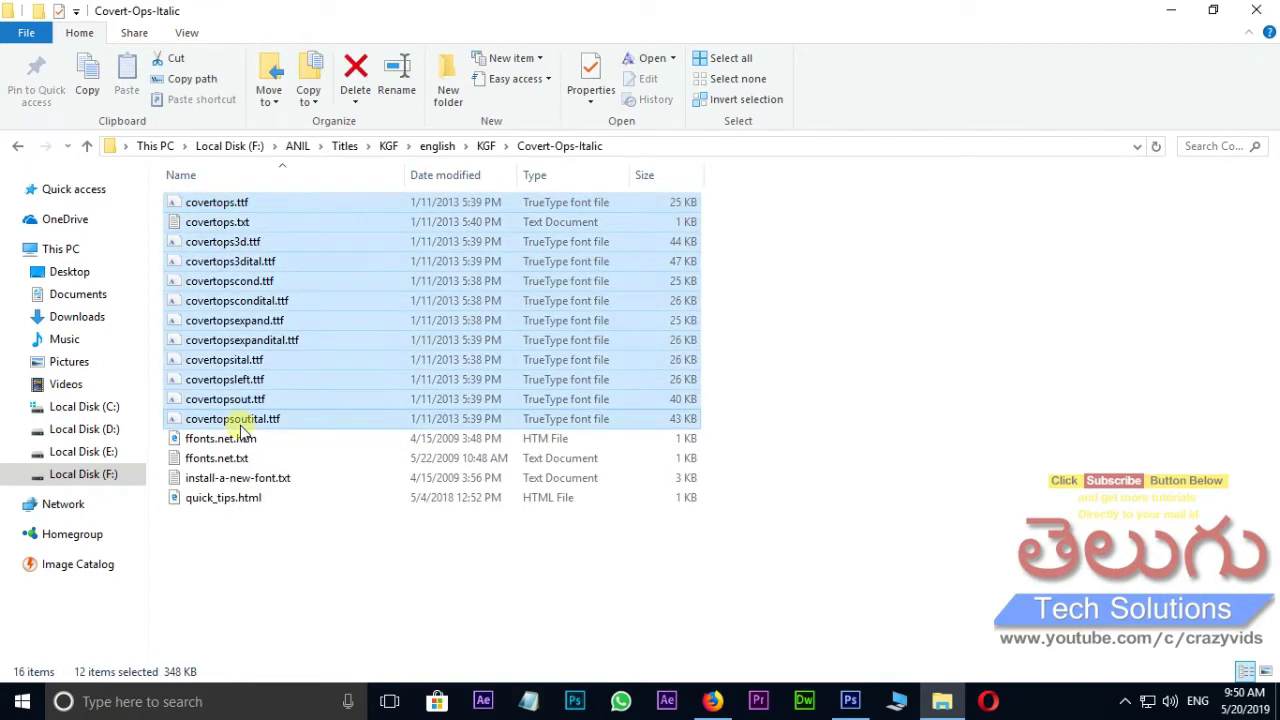
{"action": "left_click", "coordinate": [215, 222], "text": "ctrl"}
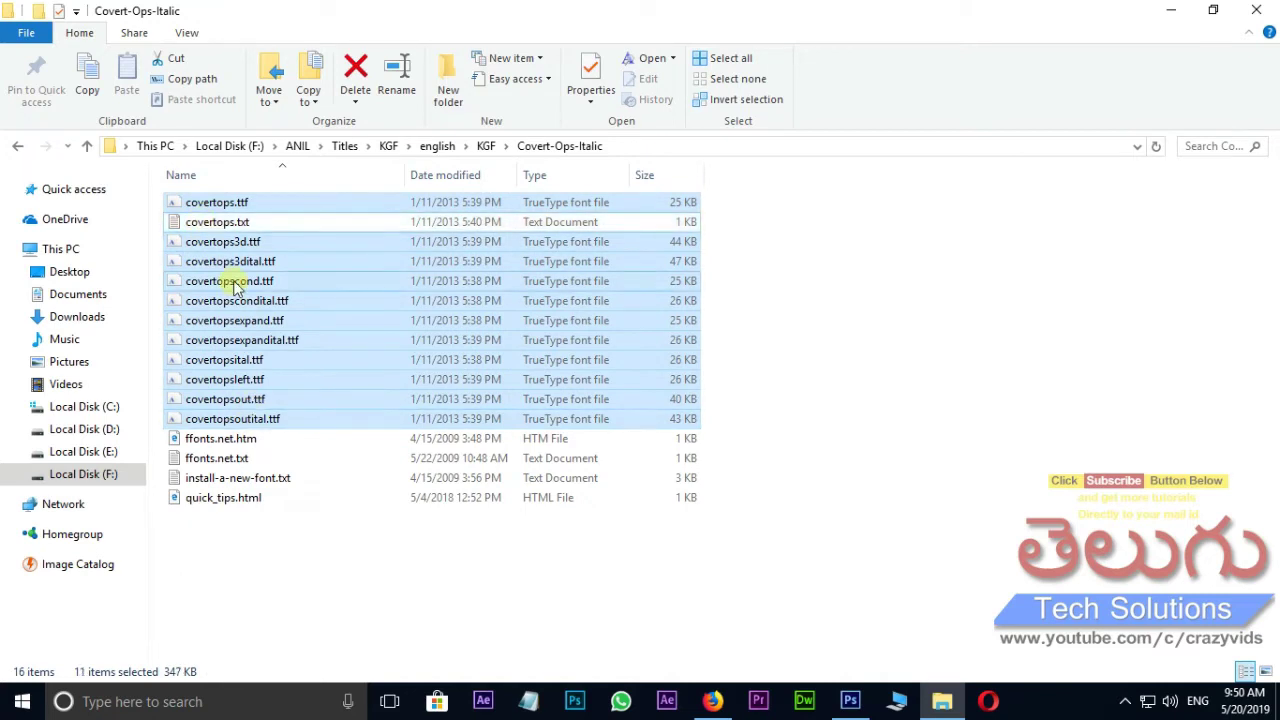
{"action": "right_click", "coordinate": [233, 285]}
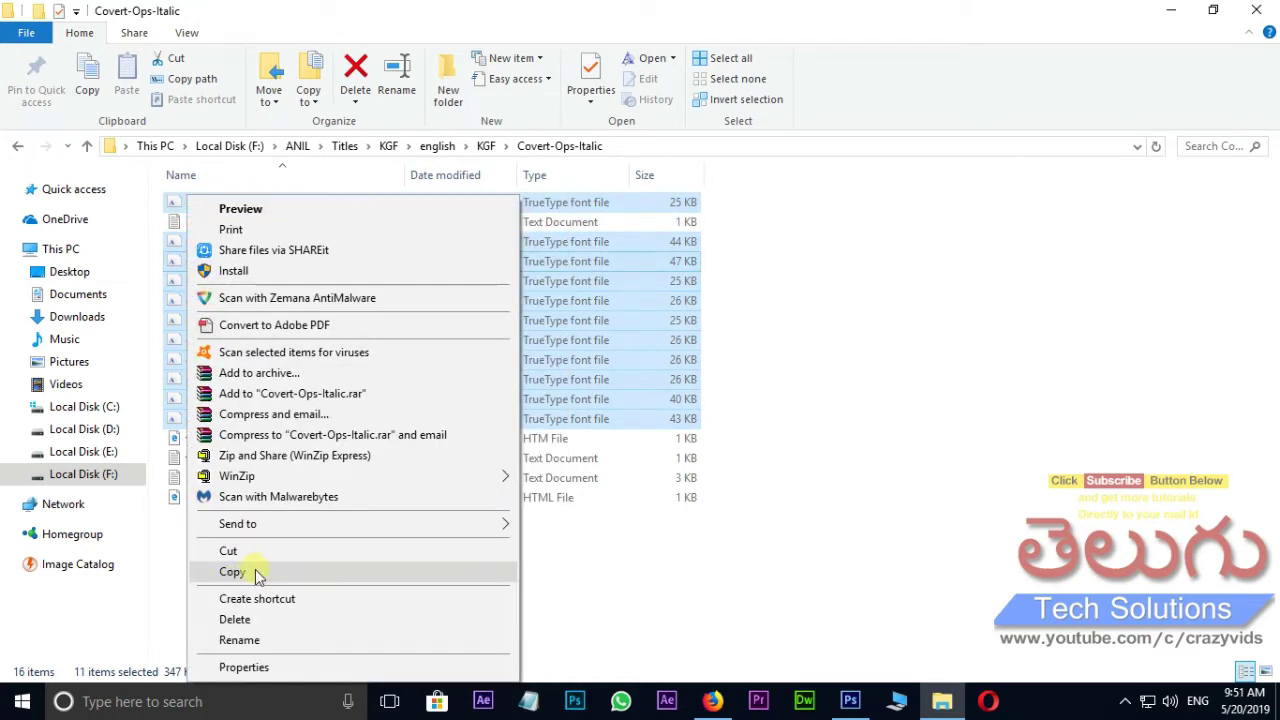
{"action": "left_click", "coordinate": [257, 575]}
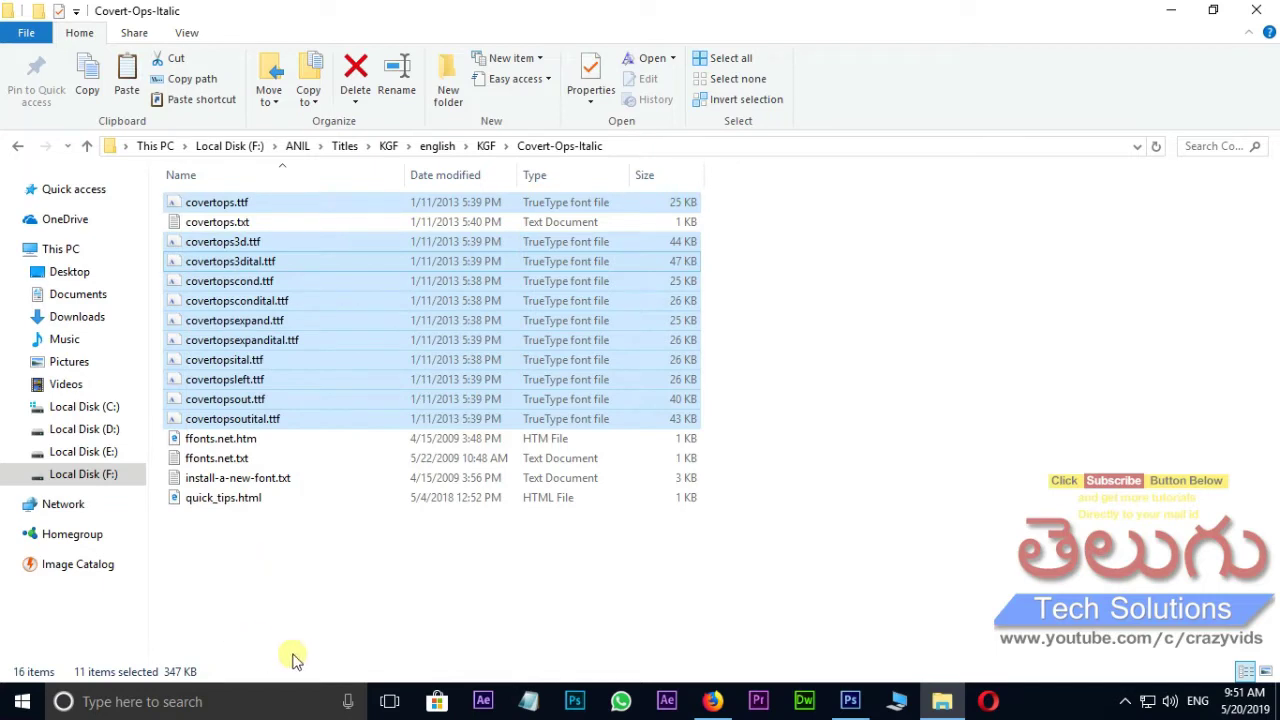
Open the Fonts control panel via a 'font' search, paste the copied fonts, and return to Photoshop.
{"action": "left_click", "coordinate": [228, 706]}
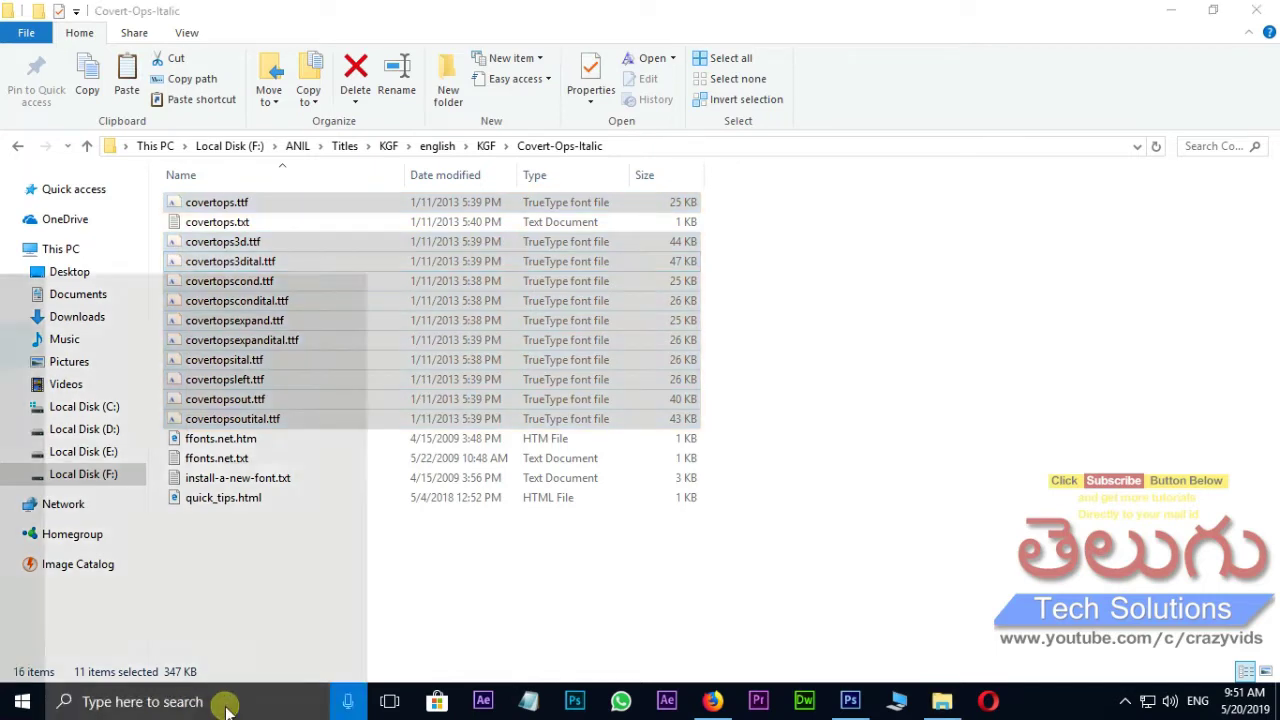
{"action": "type", "text": "fon"}
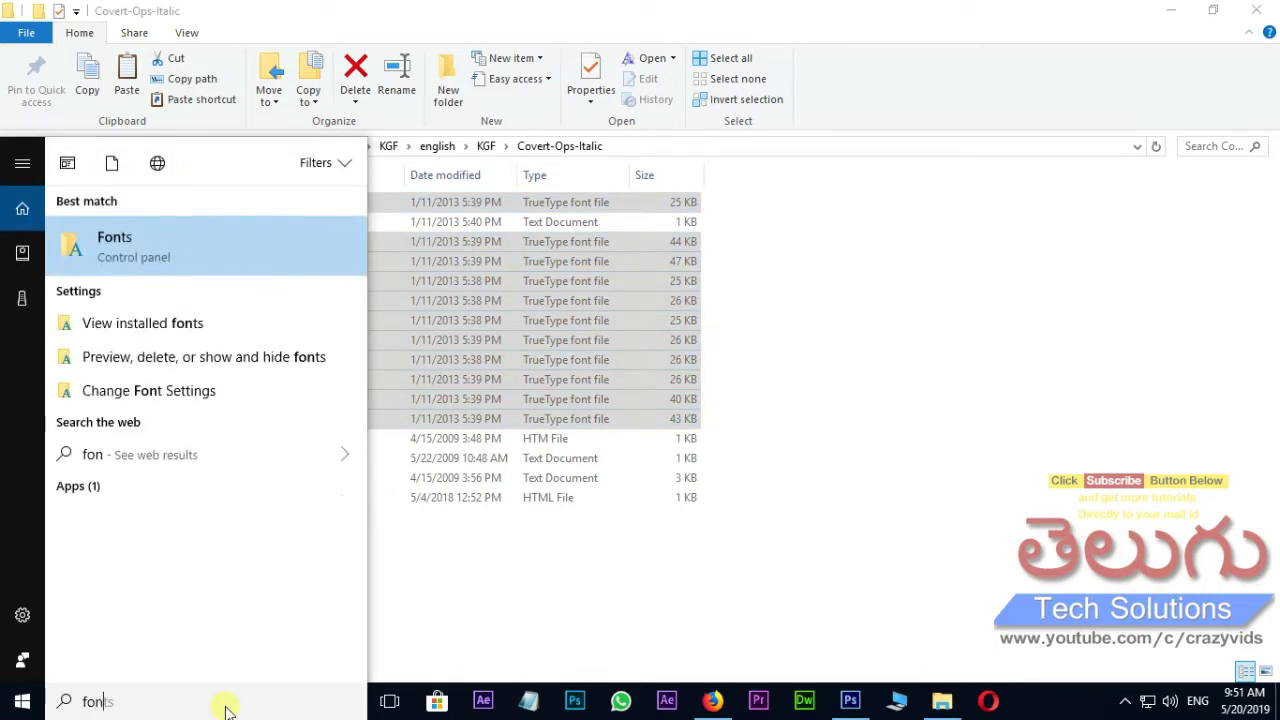
{"action": "type", "text": "t"}
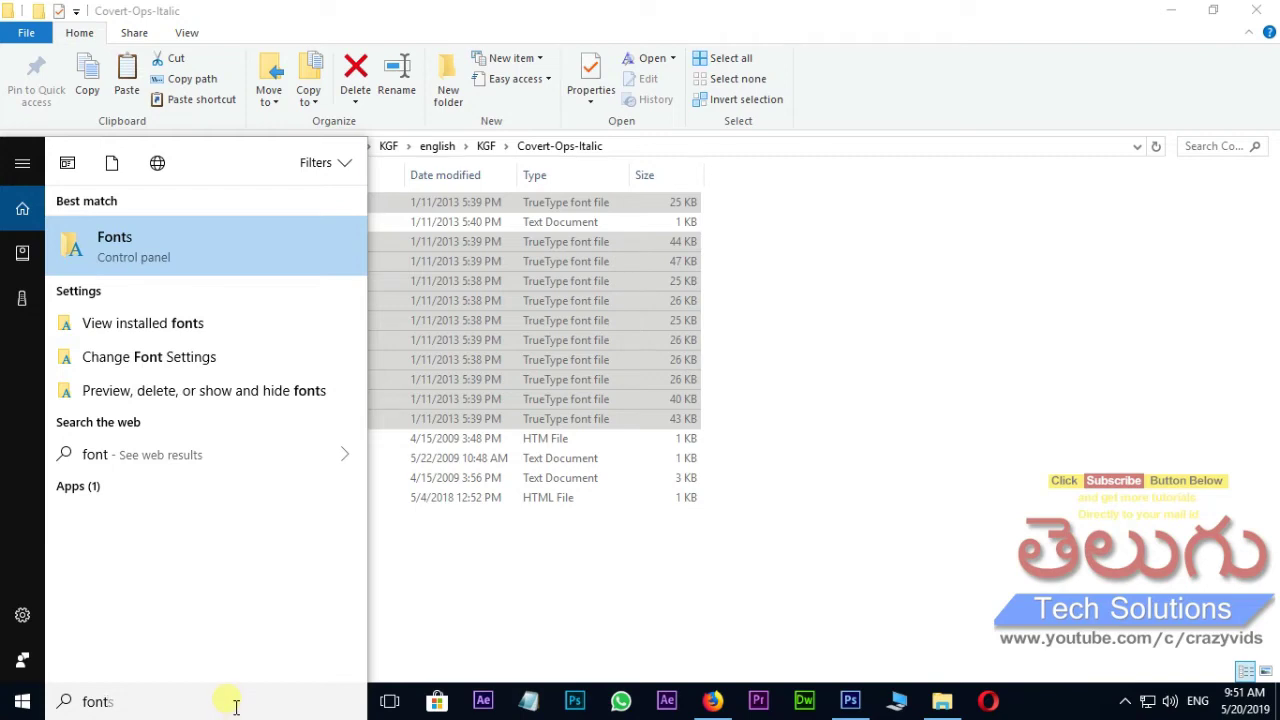
{"action": "left_click", "coordinate": [135, 257]}
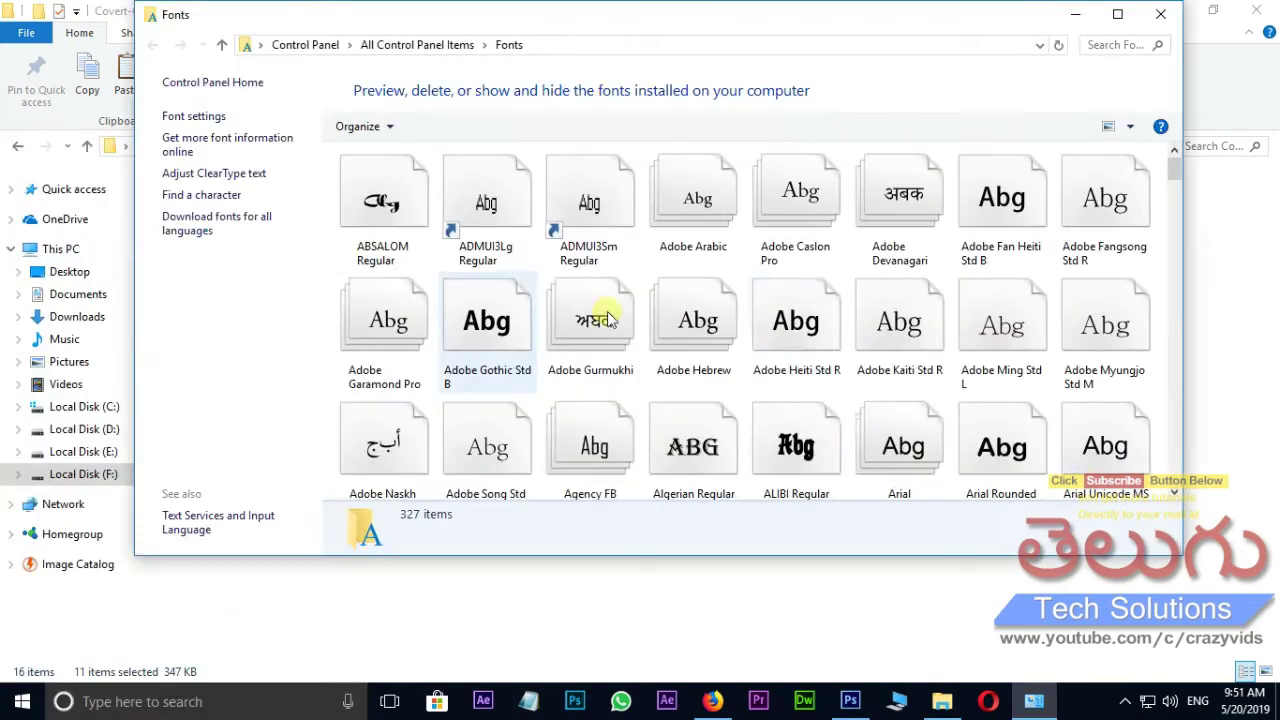
{"action": "right_click", "coordinate": [1157, 270]}
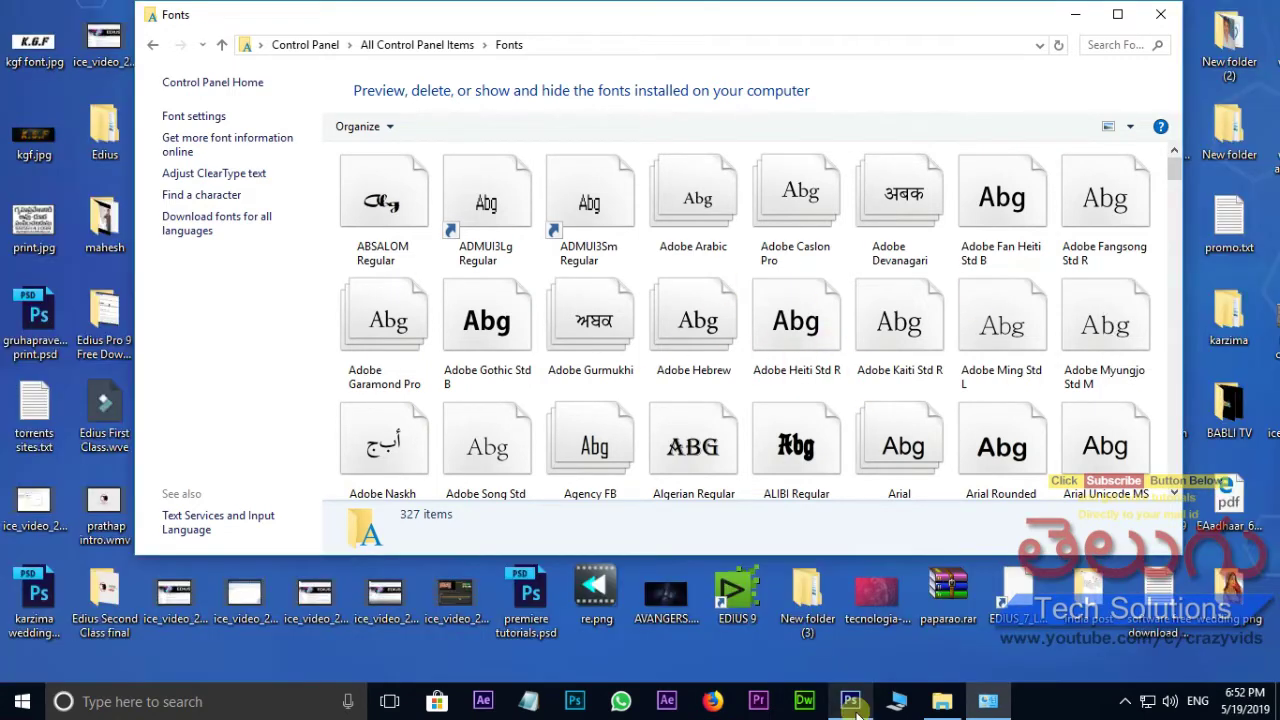
{"action": "left_click", "coordinate": [851, 701]}
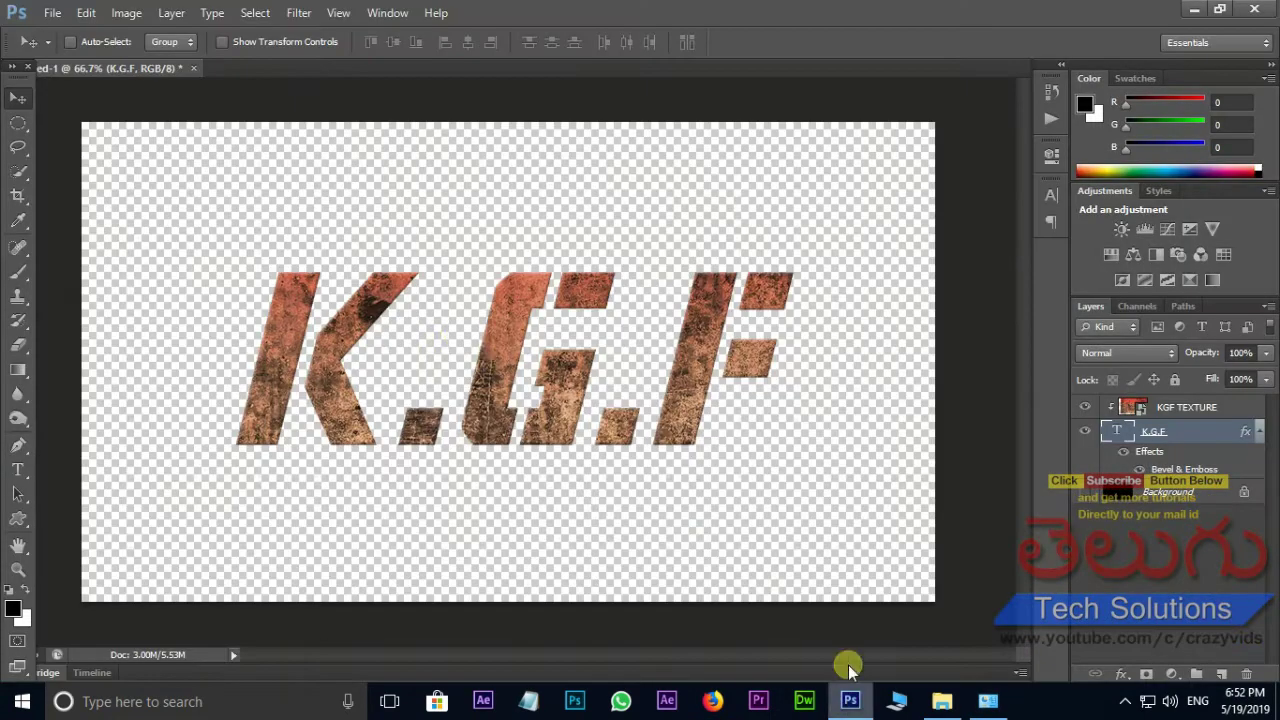
Close the old document without saving and create a new 1366×768 document.
{"action": "left_click", "coordinate": [194, 69]}
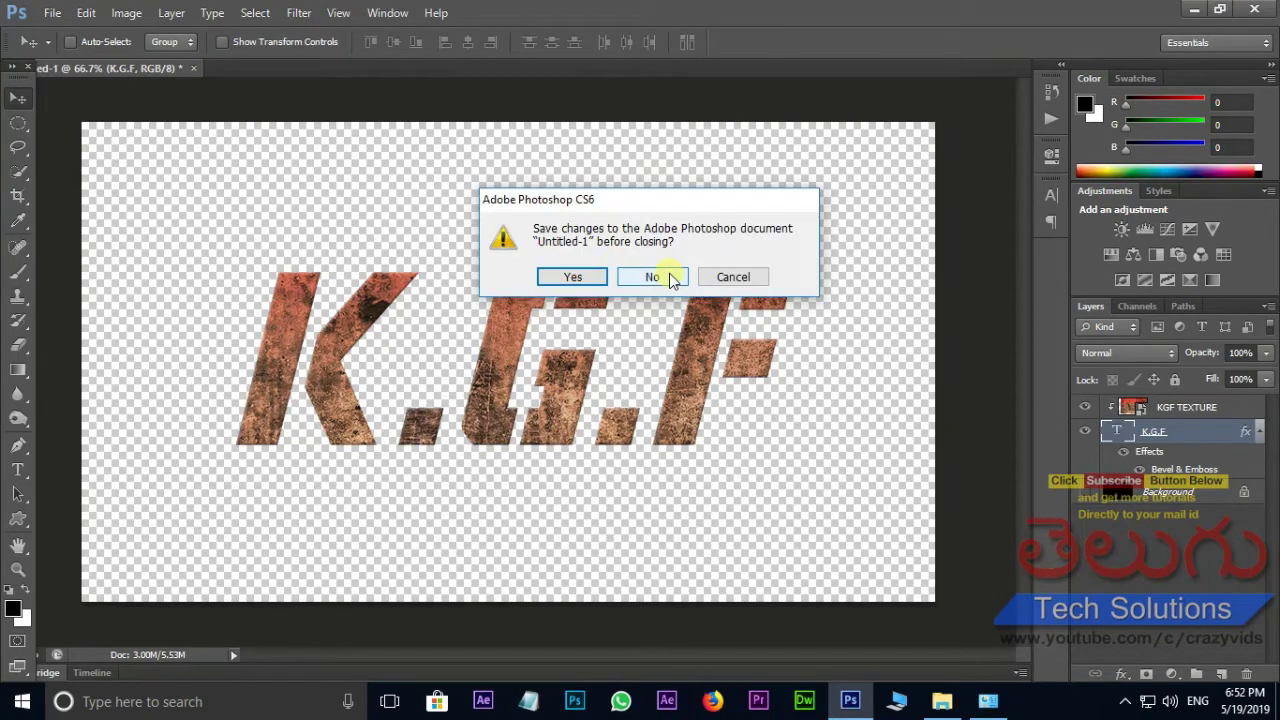
{"action": "left_click", "coordinate": [652, 277]}
{"action": "left_click", "coordinate": [52, 12]}
{"action": "left_click", "coordinate": [48, 31]}
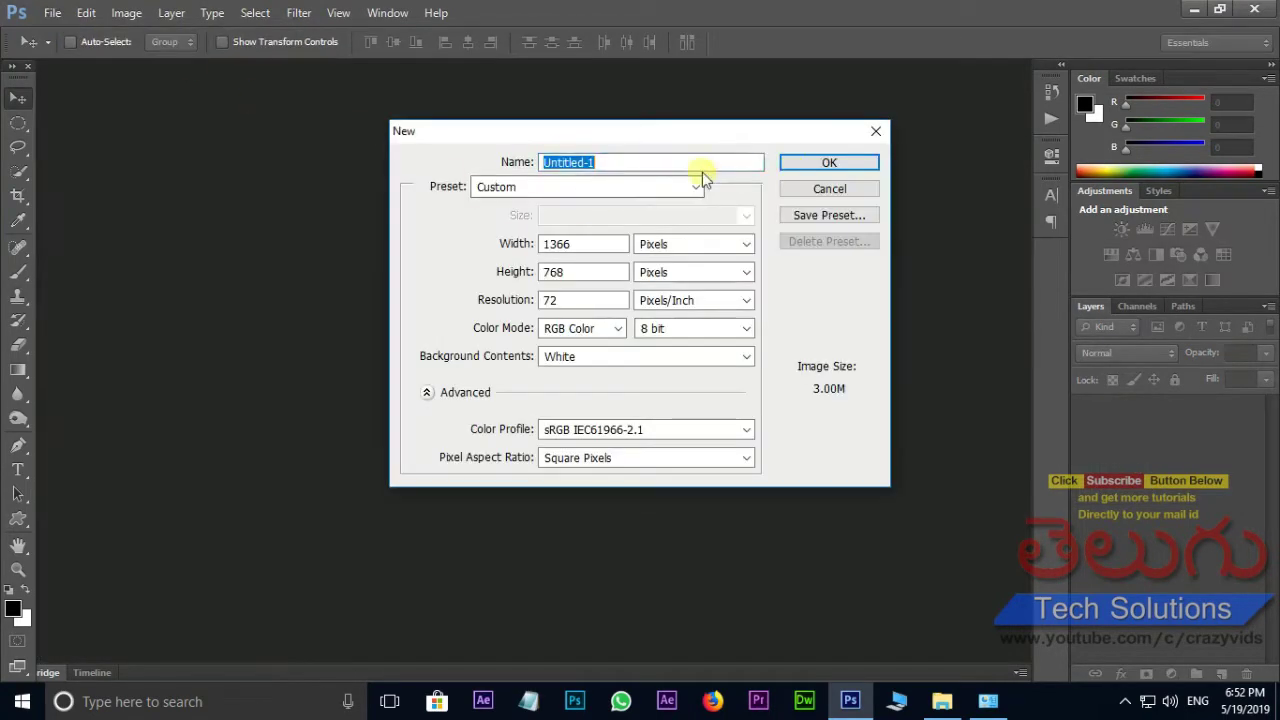
{"action": "left_click", "coordinate": [827, 163]}
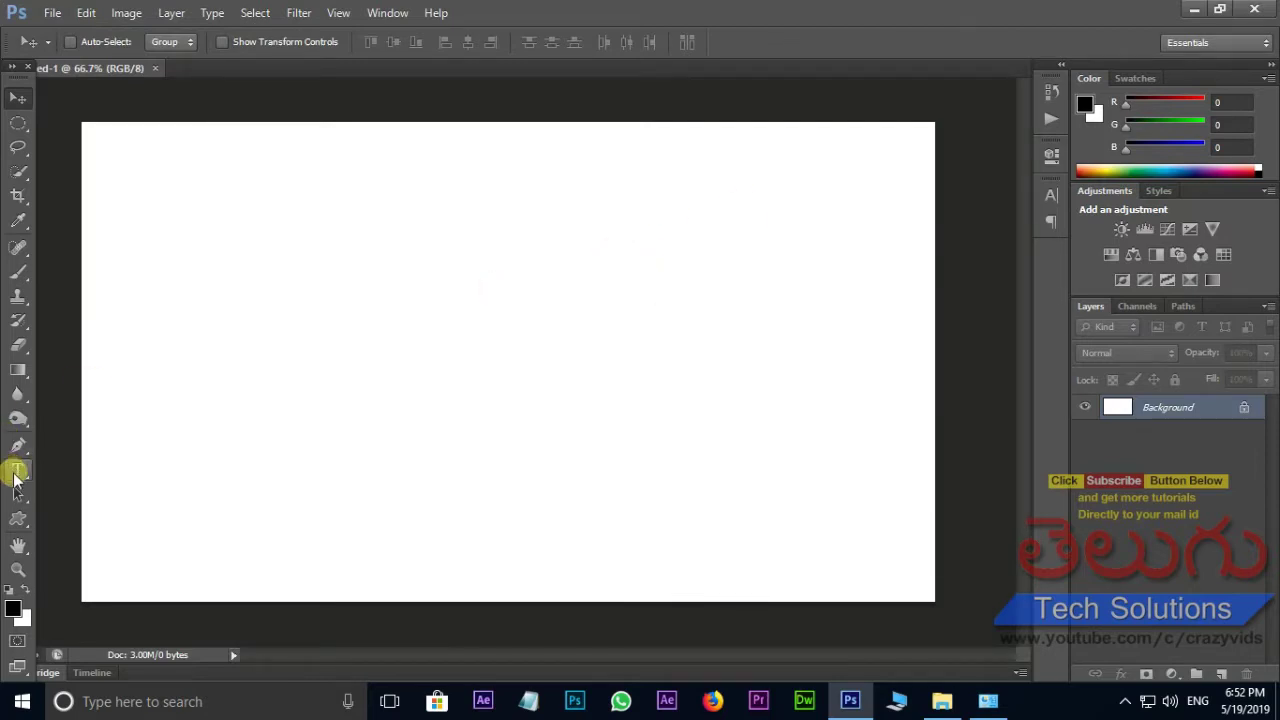
Type the text K.G.F on the canvas in Arial.
{"action": "left_click", "coordinate": [17, 472]}
{"action": "left_click", "coordinate": [193, 47]}
{"action": "scroll", "coordinate": [329, 228], "scroll_direction": "up", "scroll_amount": 5}
{"action": "scroll", "coordinate": [329, 228], "scroll_direction": "up", "scroll_amount": 5}
{"action": "scroll", "coordinate": [329, 228], "scroll_direction": "up", "scroll_amount": 10}
{"action": "left_click", "coordinate": [165, 129]}
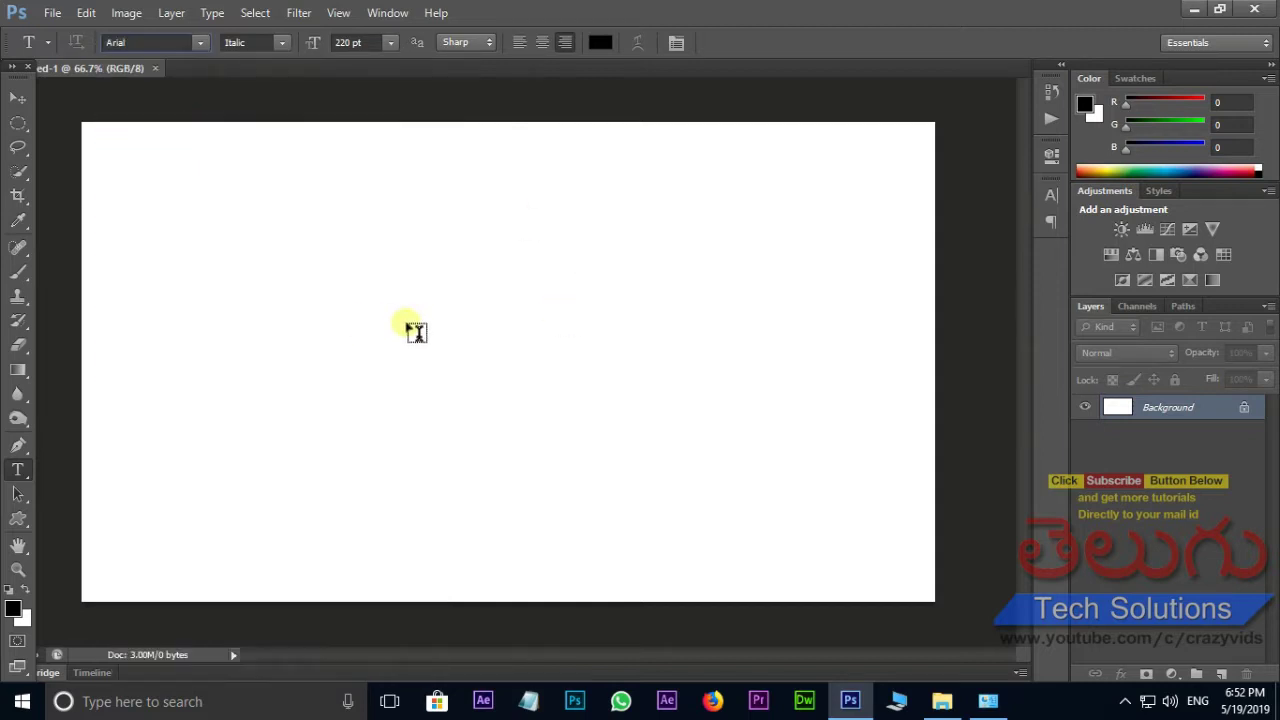
{"action": "left_click", "coordinate": [305, 378]}
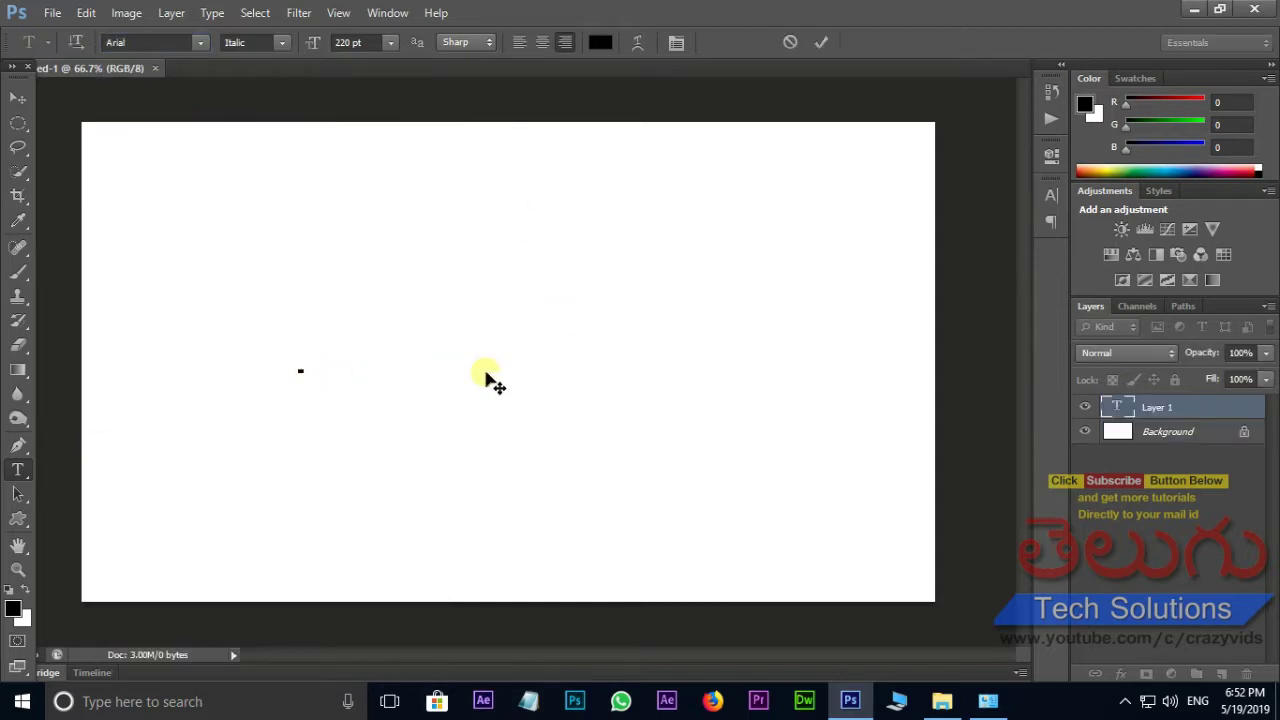
{"action": "type", "text": "K"}
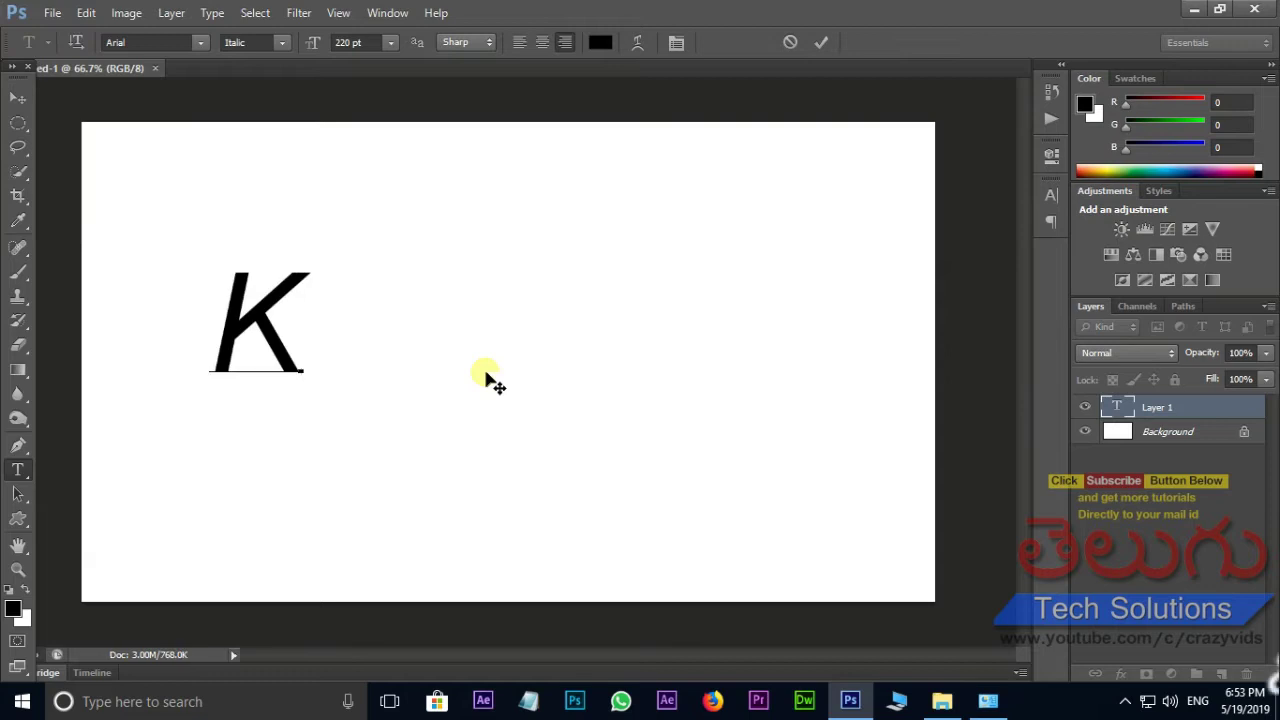
{"action": "type", "text": ".G.F"}
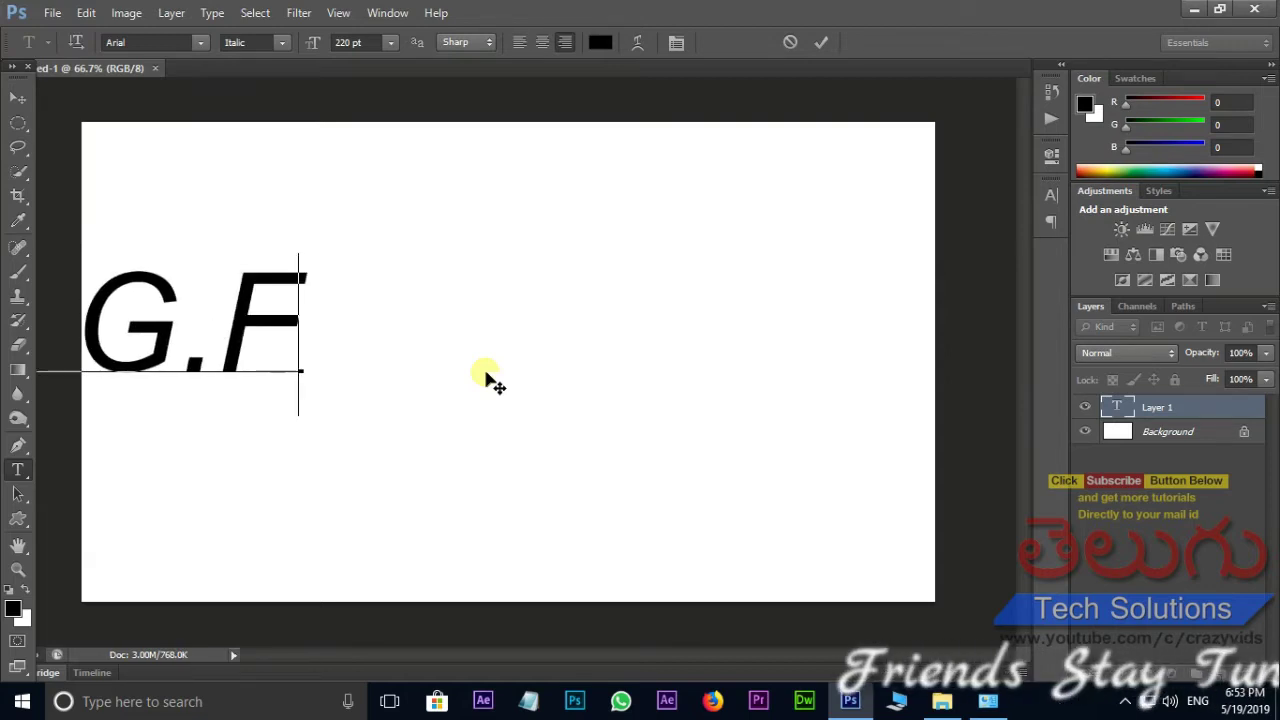
{"action": "key", "text": "ctrl+Return"}
Center the K.G.F text and enlarge it to about 169%.
{"action": "key", "text": "v"}
{"action": "left_click_drag", "start_coordinate": [294, 326], "coordinate": [590, 397]}
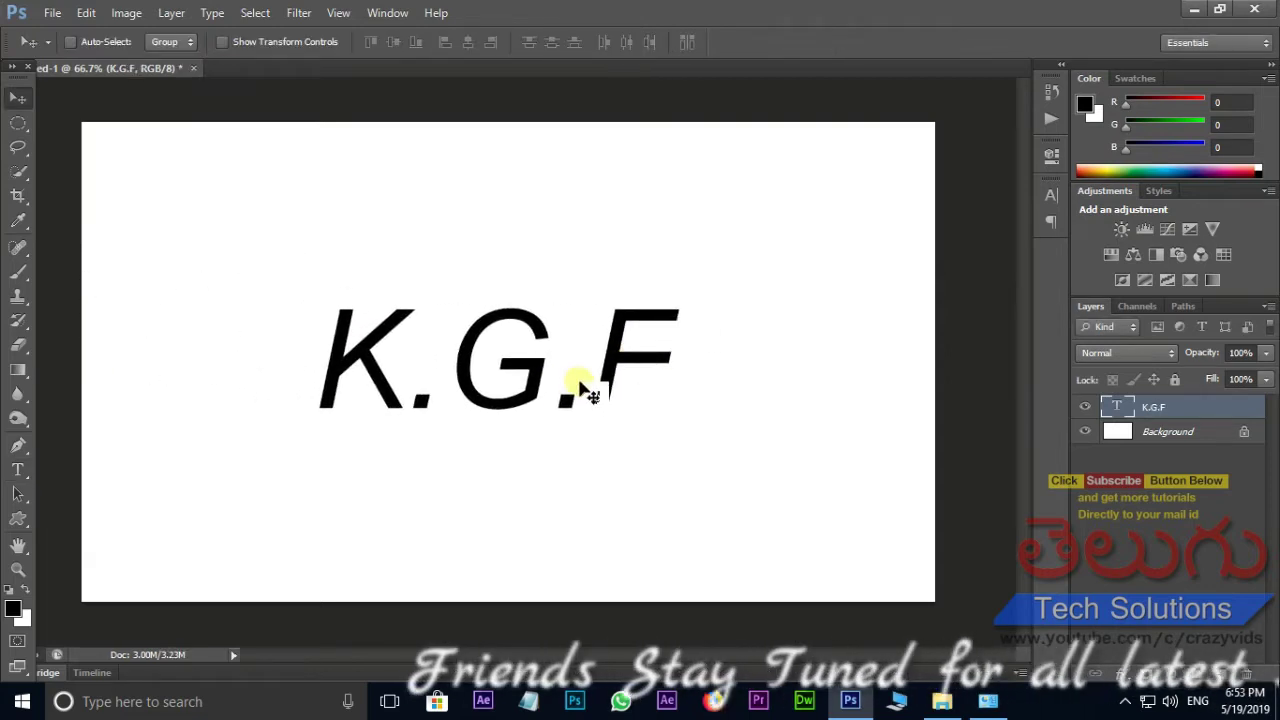
{"action": "key", "text": "ctrl+t"}
{"action": "left_click_drag", "start_coordinate": [680, 288], "coordinate": [815, 247]}
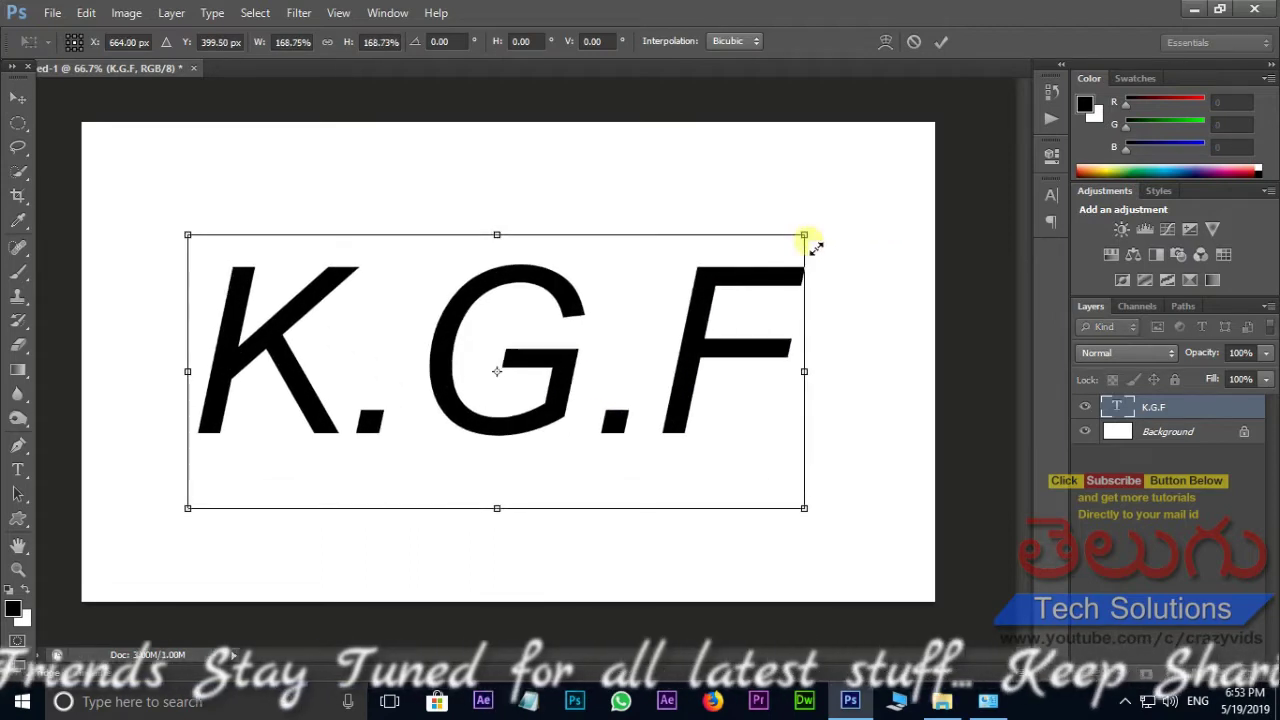
{"action": "key", "text": "Return"}
Change the K.G.F font to Covert Ops, trying several of its styles.
{"action": "left_click", "coordinate": [17, 469]}
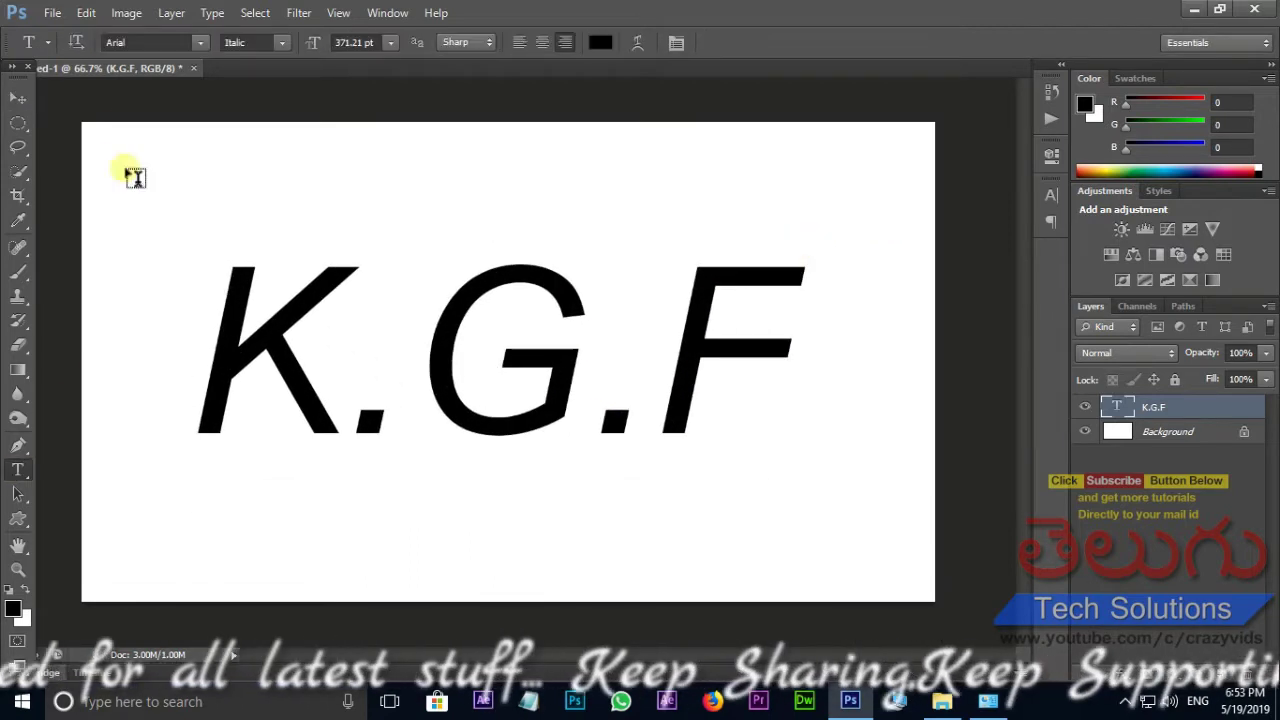
{"action": "left_click", "coordinate": [201, 42]}
{"action": "scroll", "coordinate": [251, 365], "scroll_direction": "down", "scroll_amount": 5}
{"action": "scroll", "coordinate": [255, 390], "scroll_direction": "down", "scroll_amount": 3}
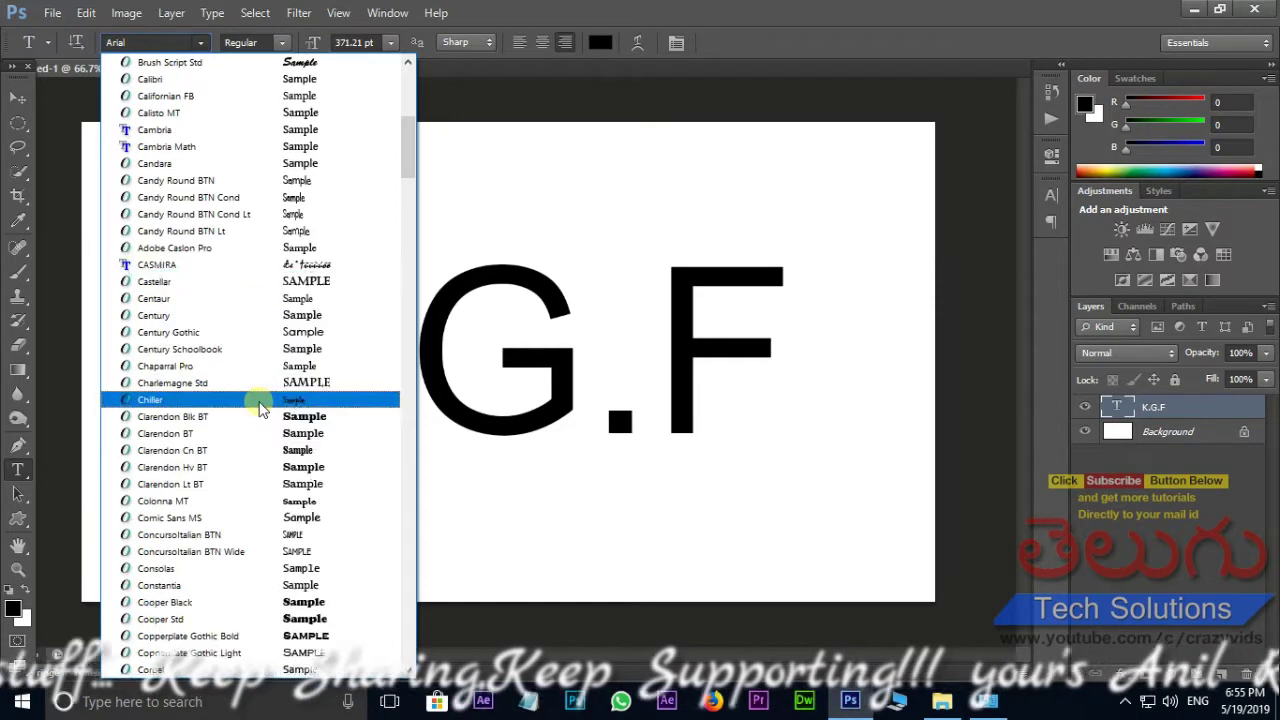
{"action": "scroll", "coordinate": [258, 405], "scroll_direction": "down", "scroll_amount": 8}
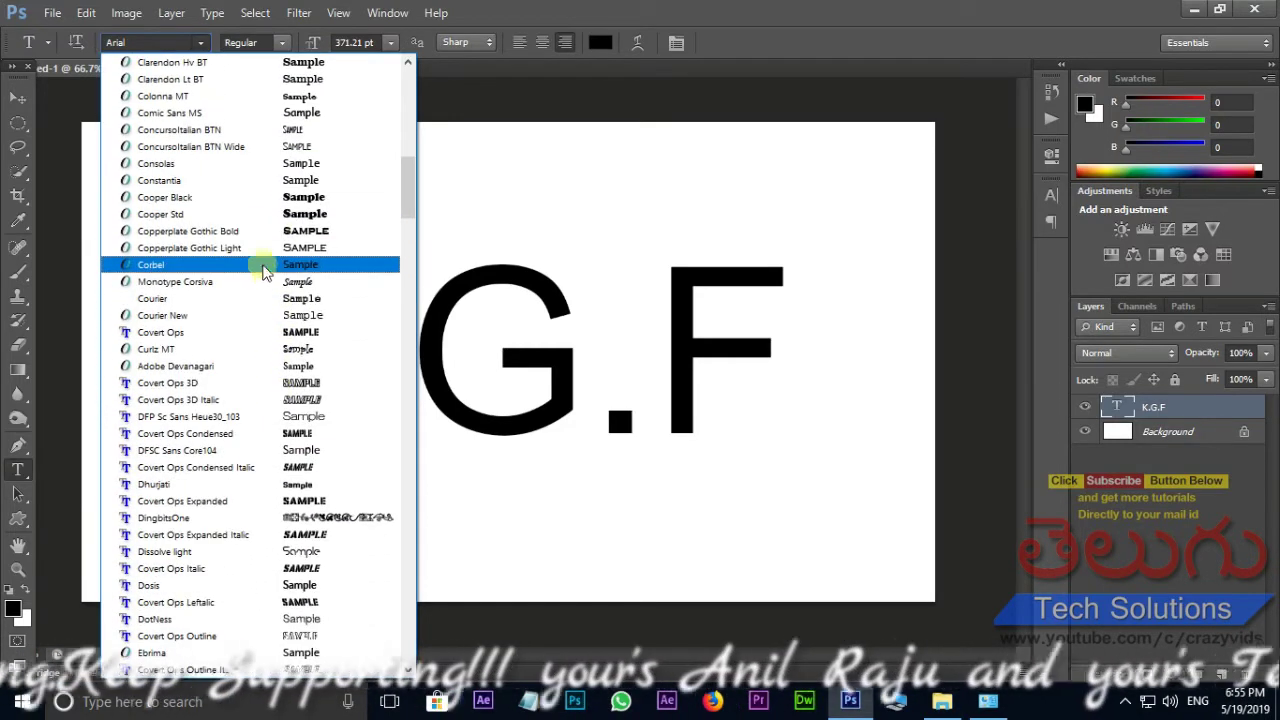
{"action": "left_click", "coordinate": [272, 332]}
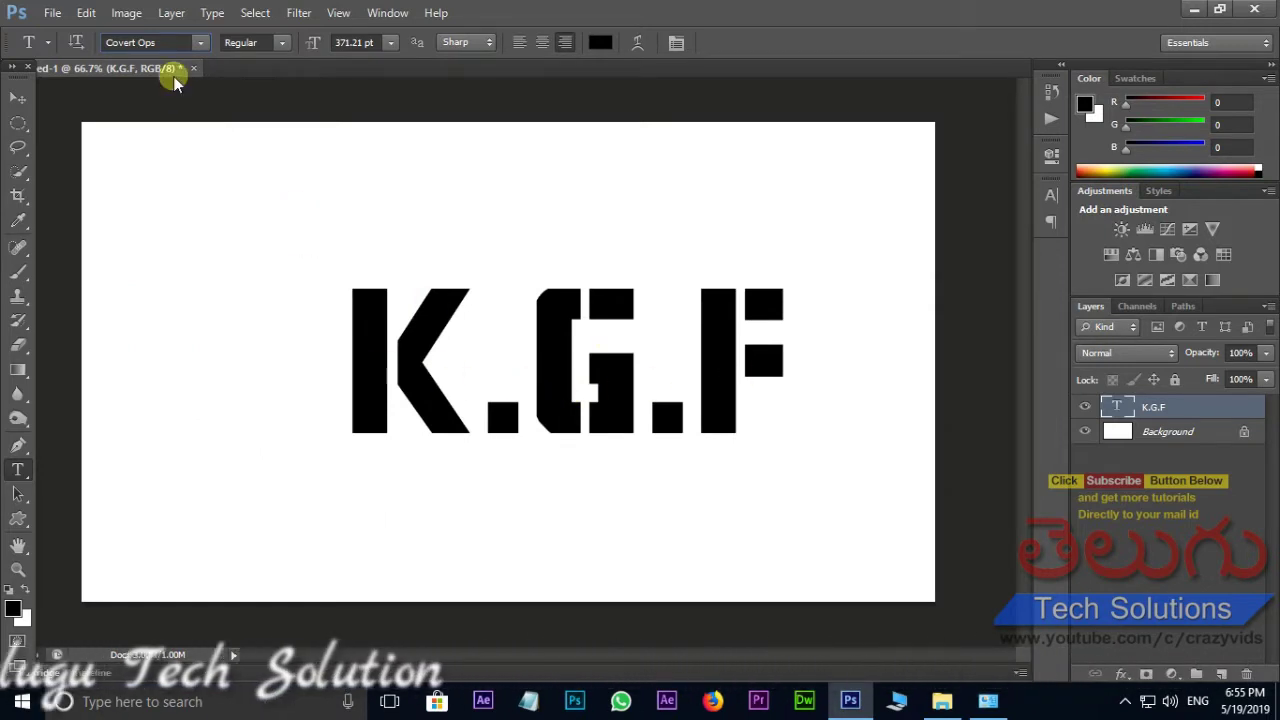
{"action": "left_click", "coordinate": [200, 42]}
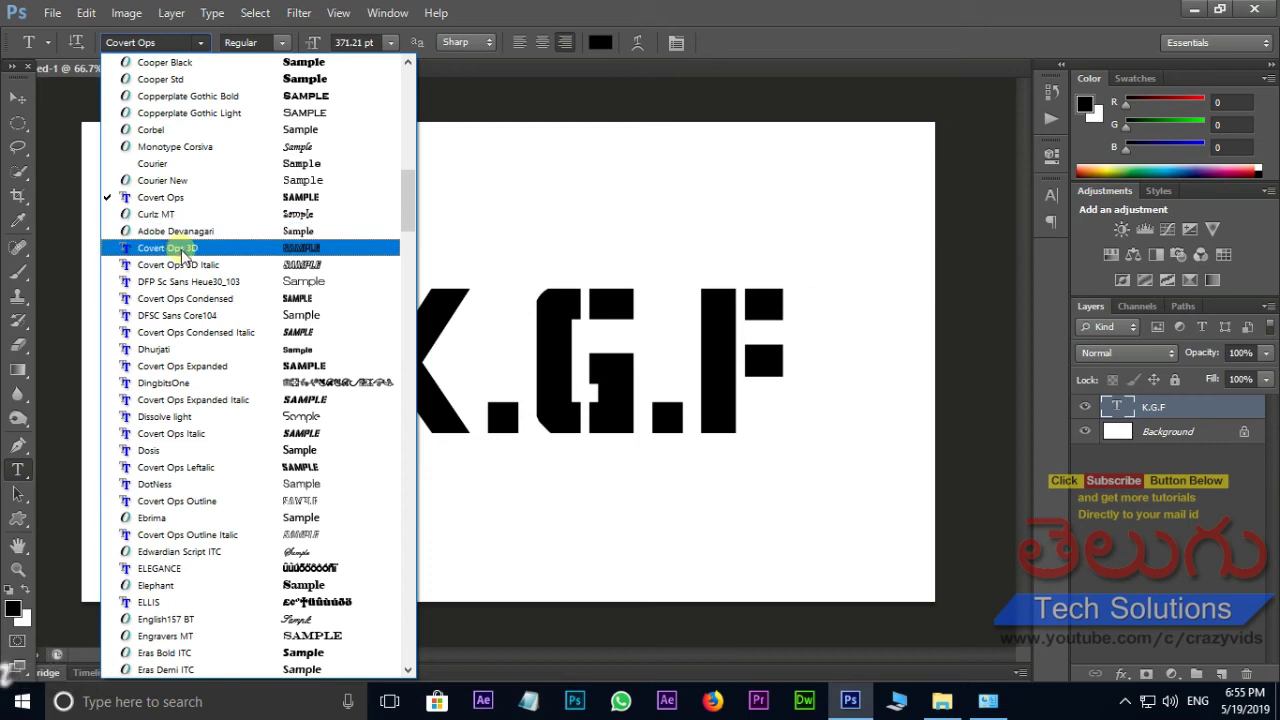
{"action": "left_click", "coordinate": [192, 250]}
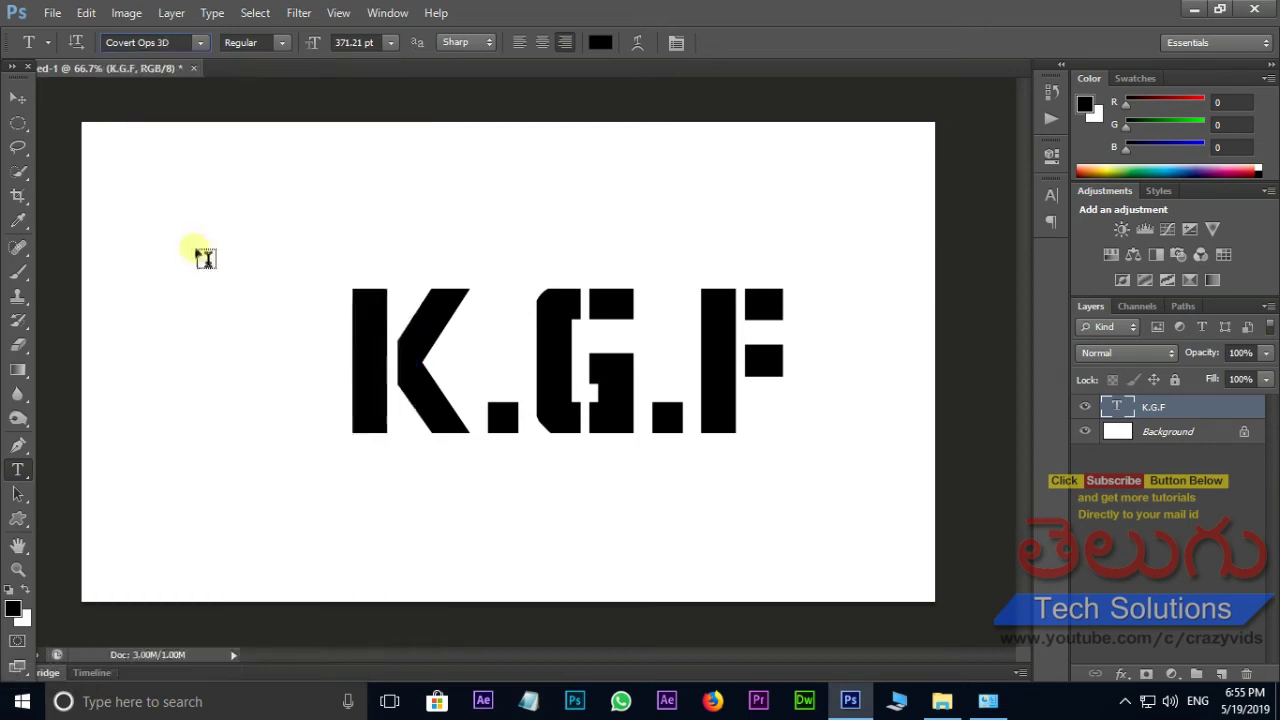
{"action": "left_click", "coordinate": [200, 42]}
{"action": "left_click", "coordinate": [200, 42]}
{"action": "left_click", "coordinate": [200, 42]}
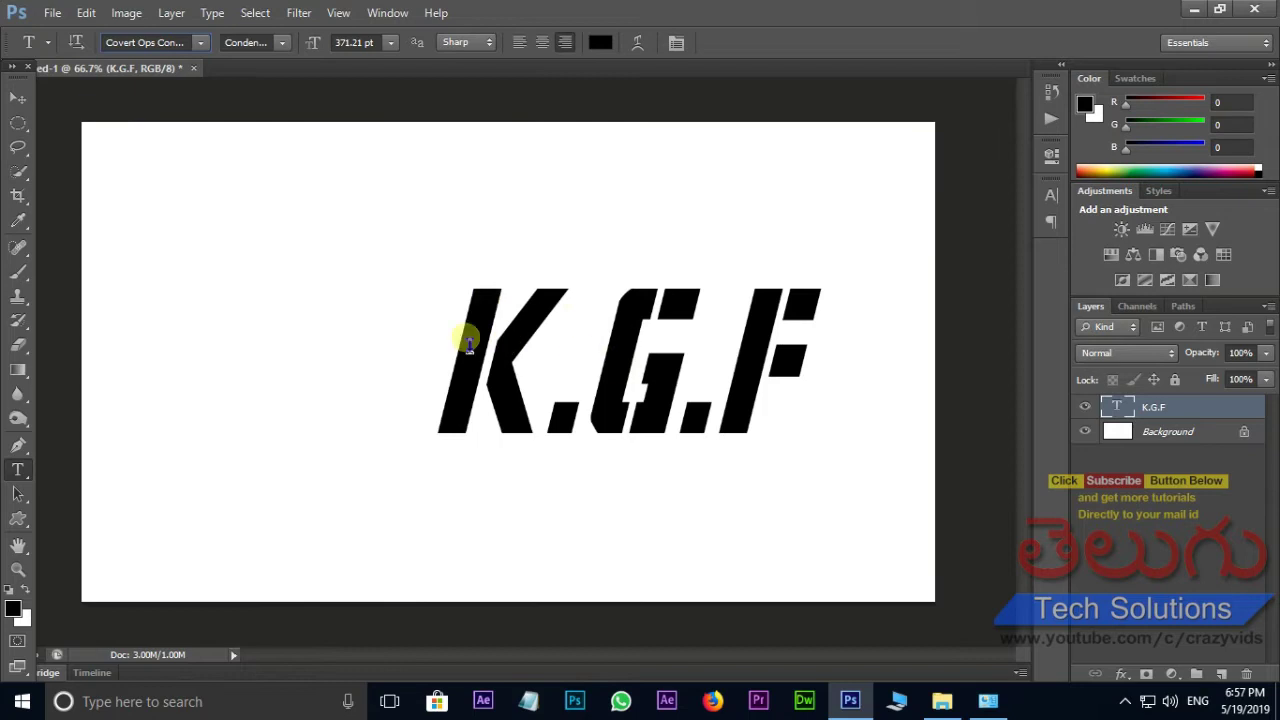
Check the Covert-Ops-Italic font folder in Explorer, then return to the K.G.F document.
{"action": "left_click", "coordinate": [18, 97]}
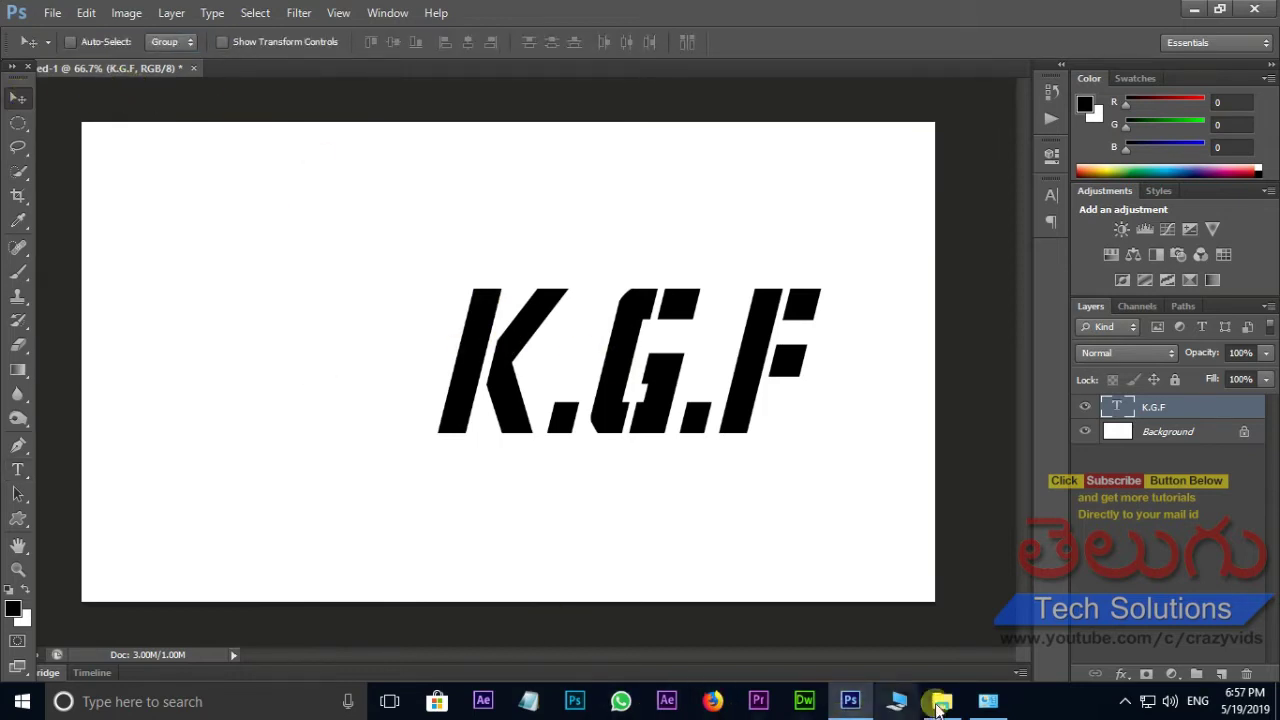
{"action": "left_click", "coordinate": [942, 701]}
{"action": "double_click", "coordinate": [320, 284]}
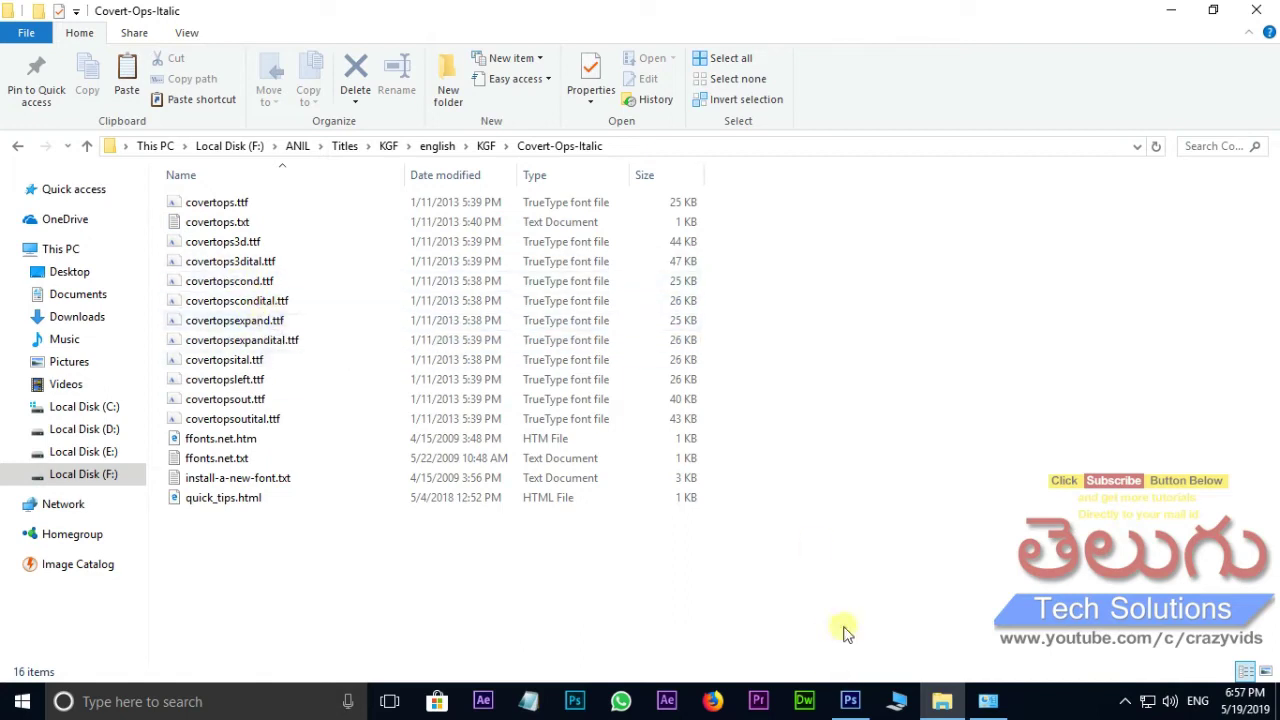
{"action": "left_click", "coordinate": [851, 705]}
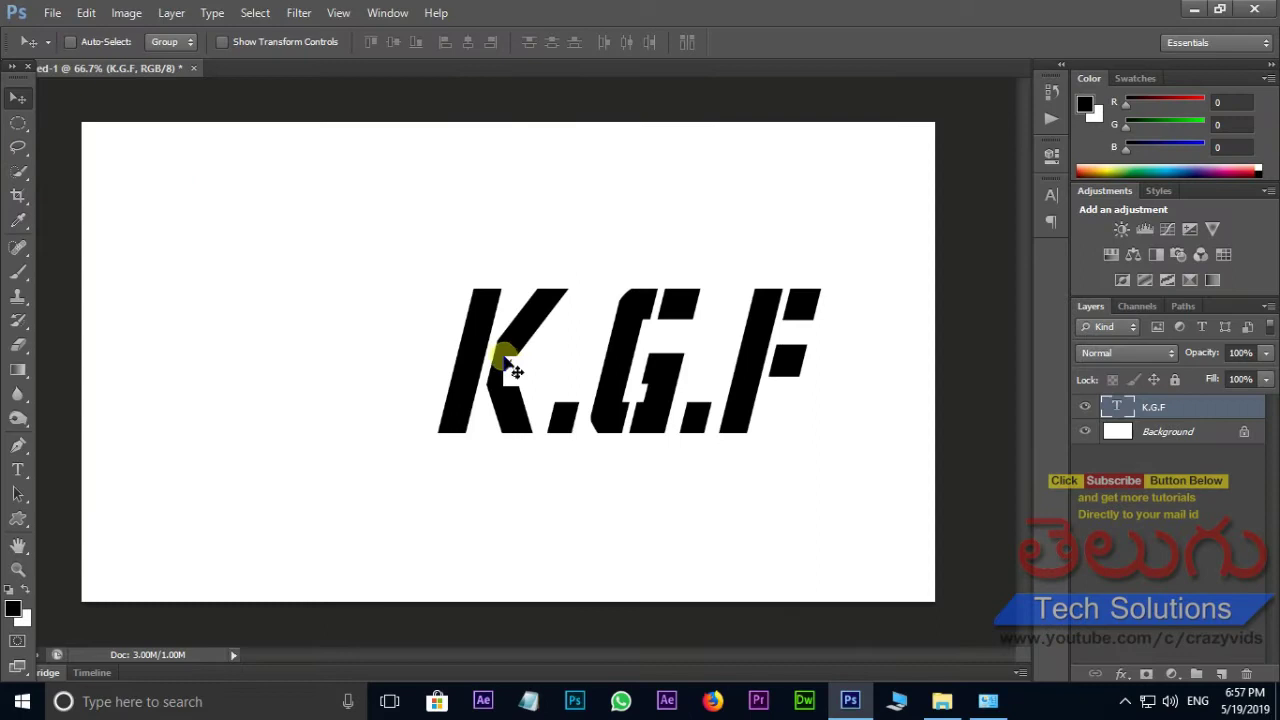
Enlarge the K.G.F text to about 155% and shift it left.
{"action": "key", "text": "ctrl+t"}
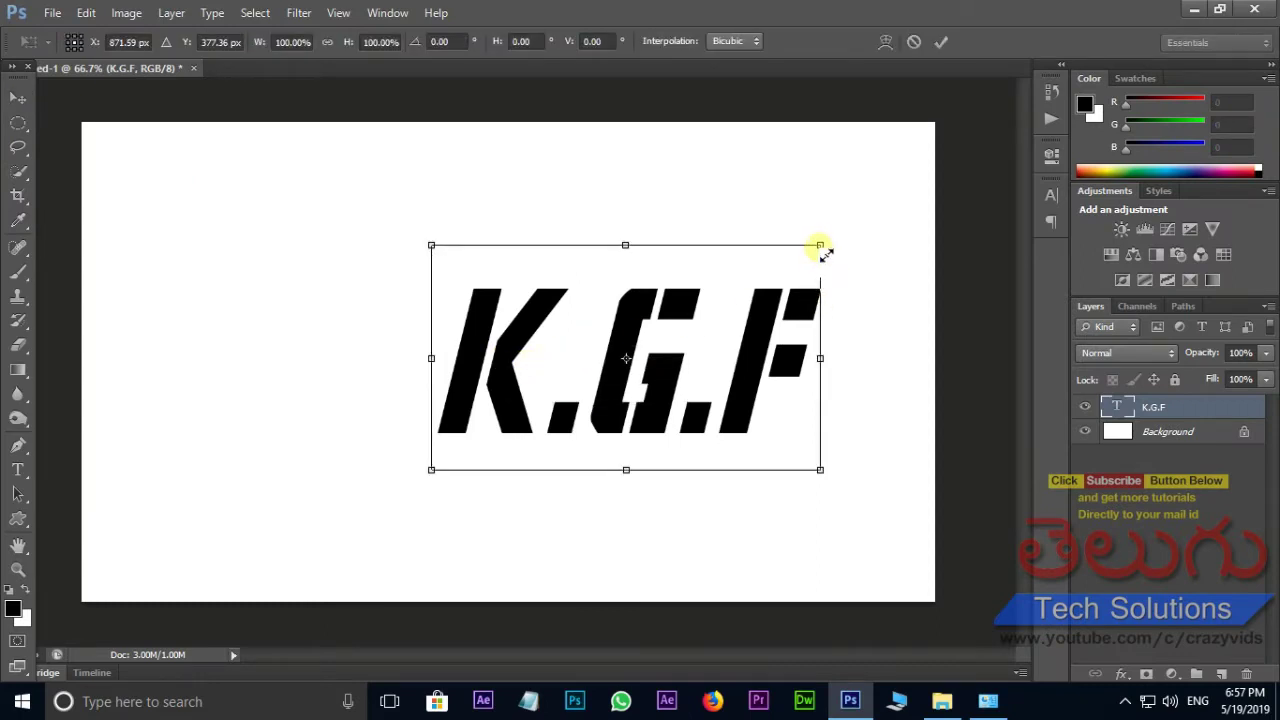
{"action": "left_click_drag", "start_coordinate": [820, 245], "coordinate": [926, 184]}
{"action": "left_click_drag", "start_coordinate": [834, 334], "coordinate": [743, 334]}
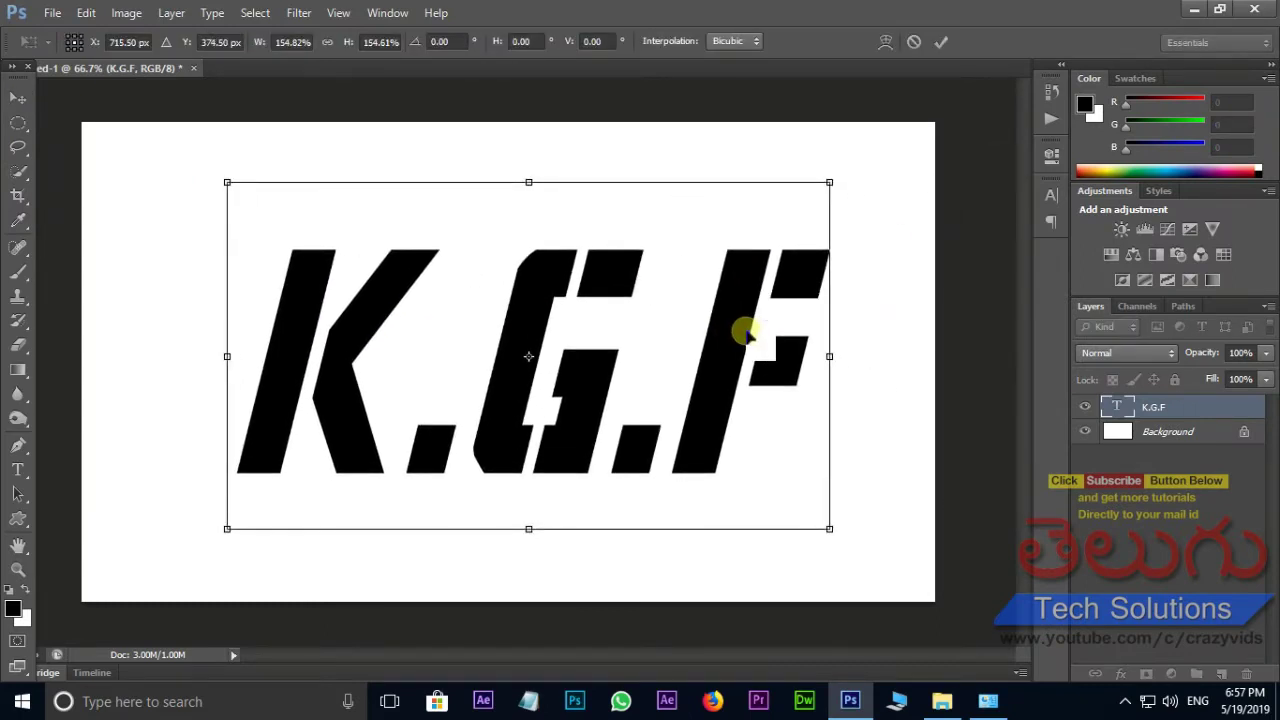
{"action": "key", "text": "Return"}
{"action": "left_click", "coordinate": [942, 701]}
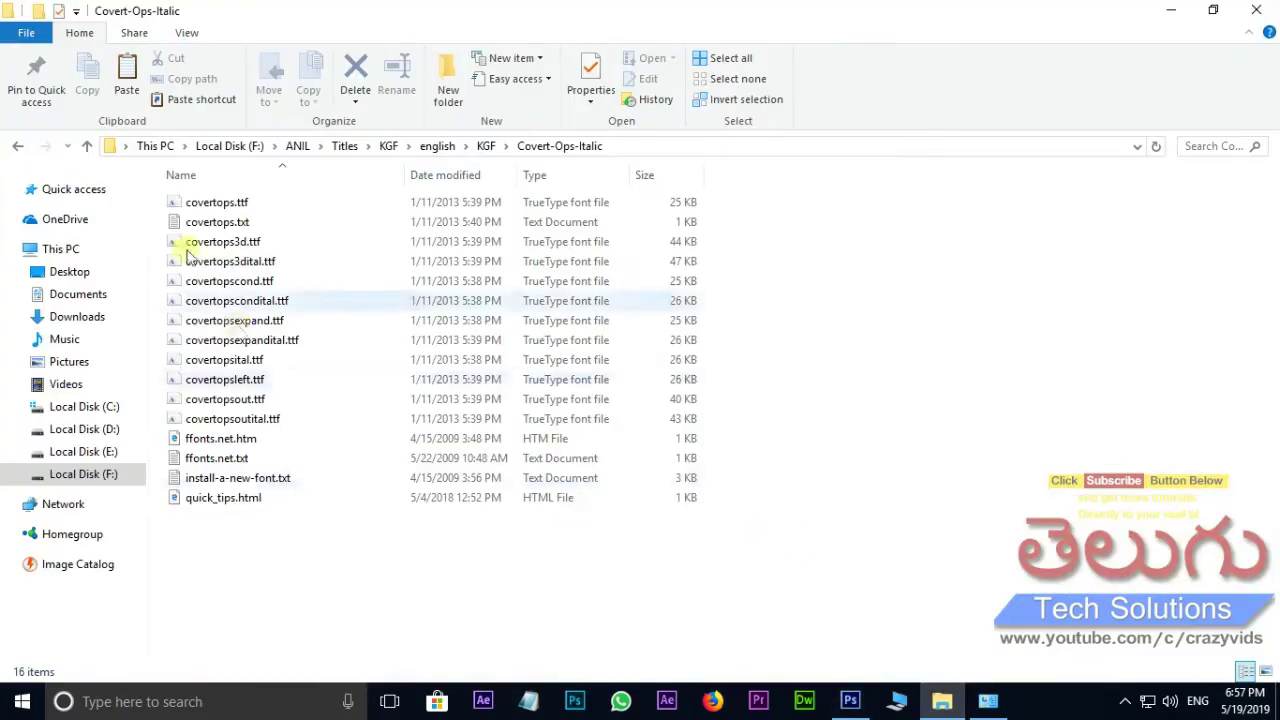
Drop KGF TEXTURE.jpg onto the canvas, clip it to the K.G.F text, and view at 100%.
{"action": "left_click", "coordinate": [87, 146]}
{"action": "left_click", "coordinate": [622, 366]}
{"action": "left_click_drag", "start_coordinate": [624, 367], "coordinate": [593, 499]}
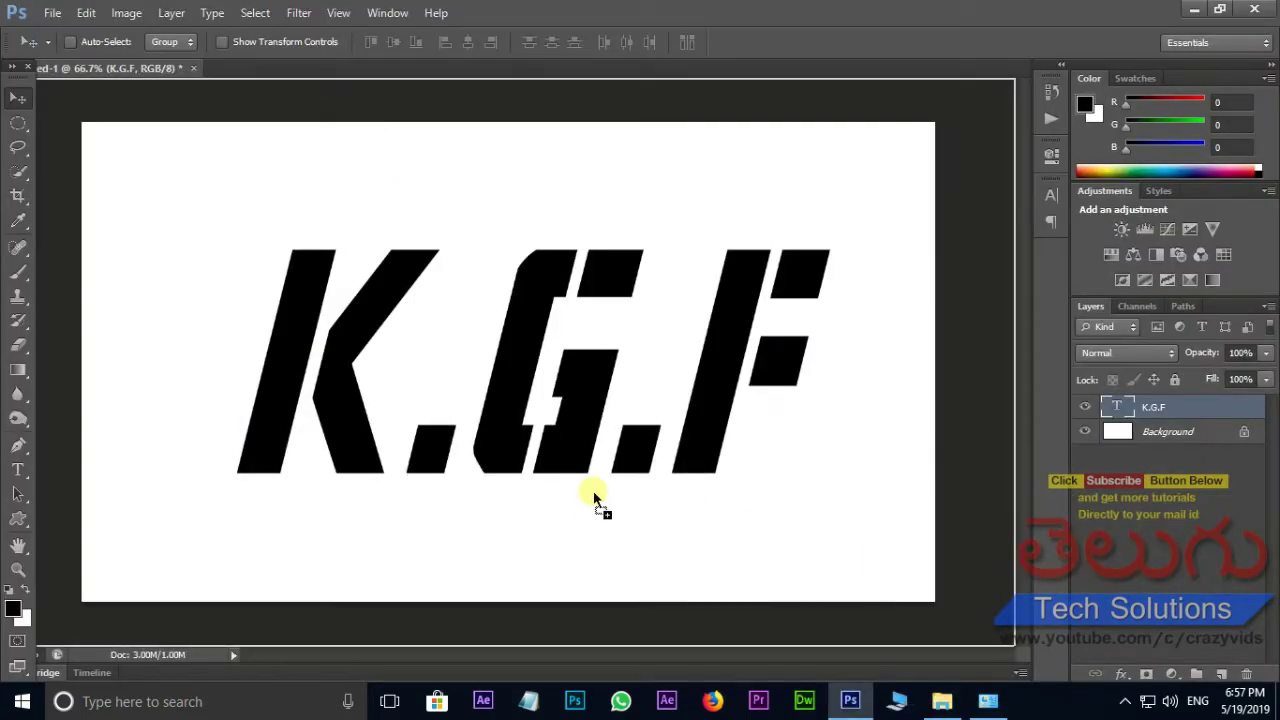
{"action": "left_click_drag", "start_coordinate": [513, 345], "coordinate": [528, 352]}
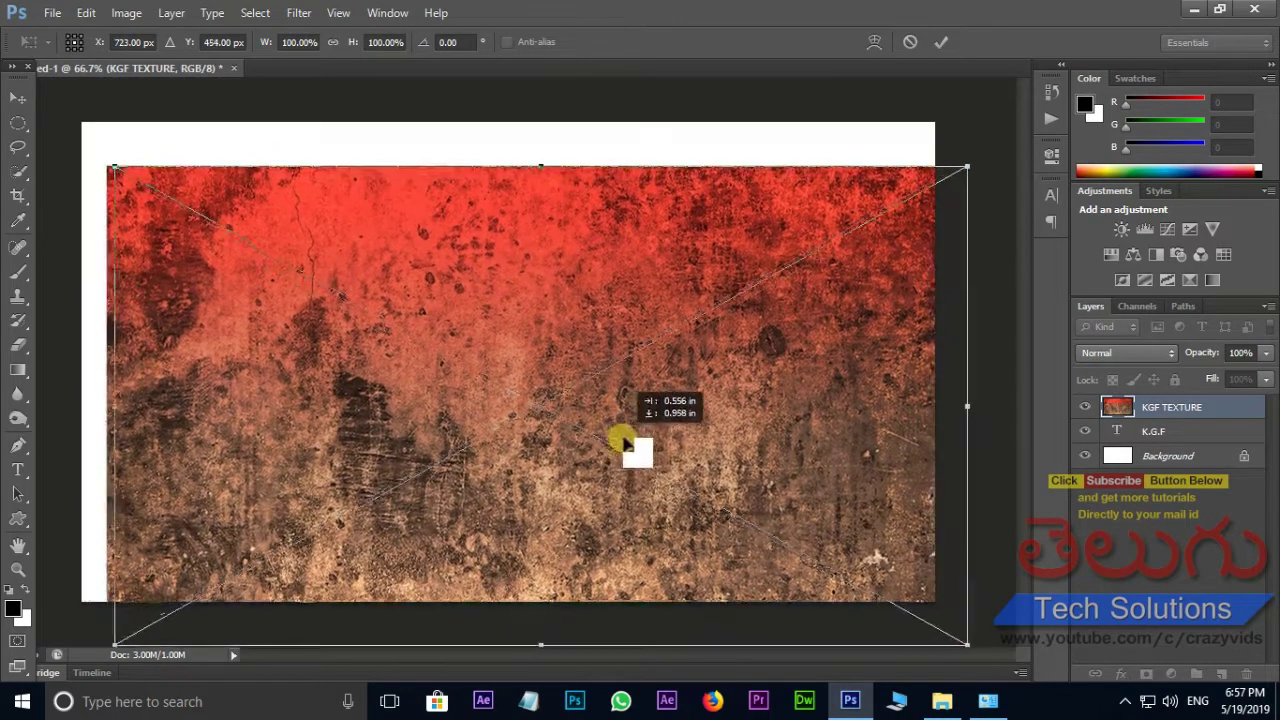
{"action": "left_click_drag", "start_coordinate": [602, 424], "coordinate": [596, 421]}
{"action": "key", "text": "Return"}
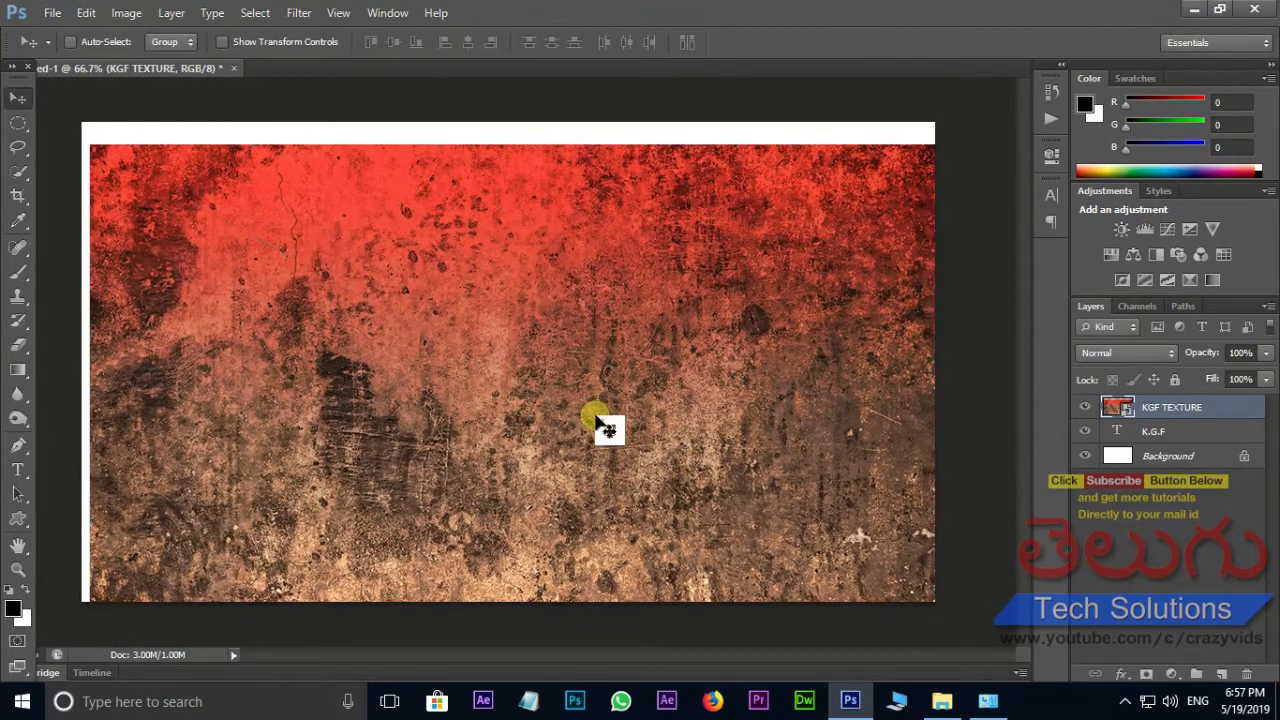
{"action": "left_click_drag", "start_coordinate": [1162, 408], "coordinate": [1167, 413]}
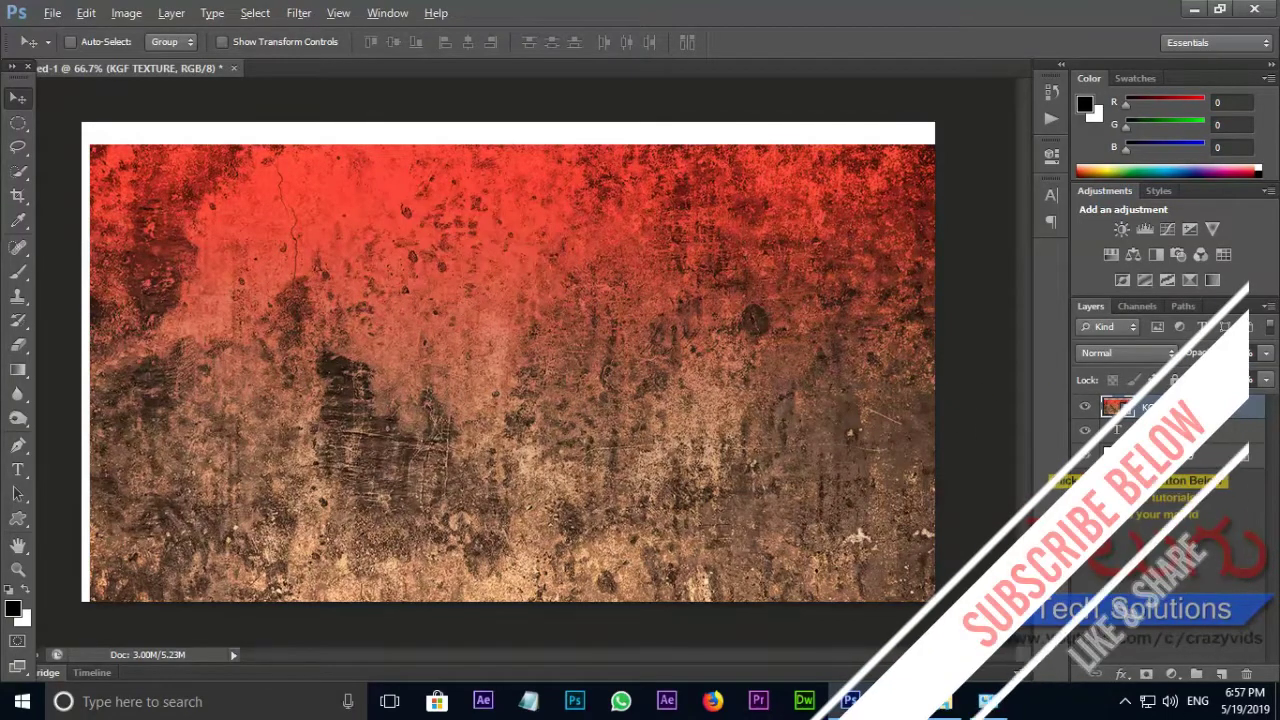
{"action": "left_click", "coordinate": [1185, 420], "text": "alt"}
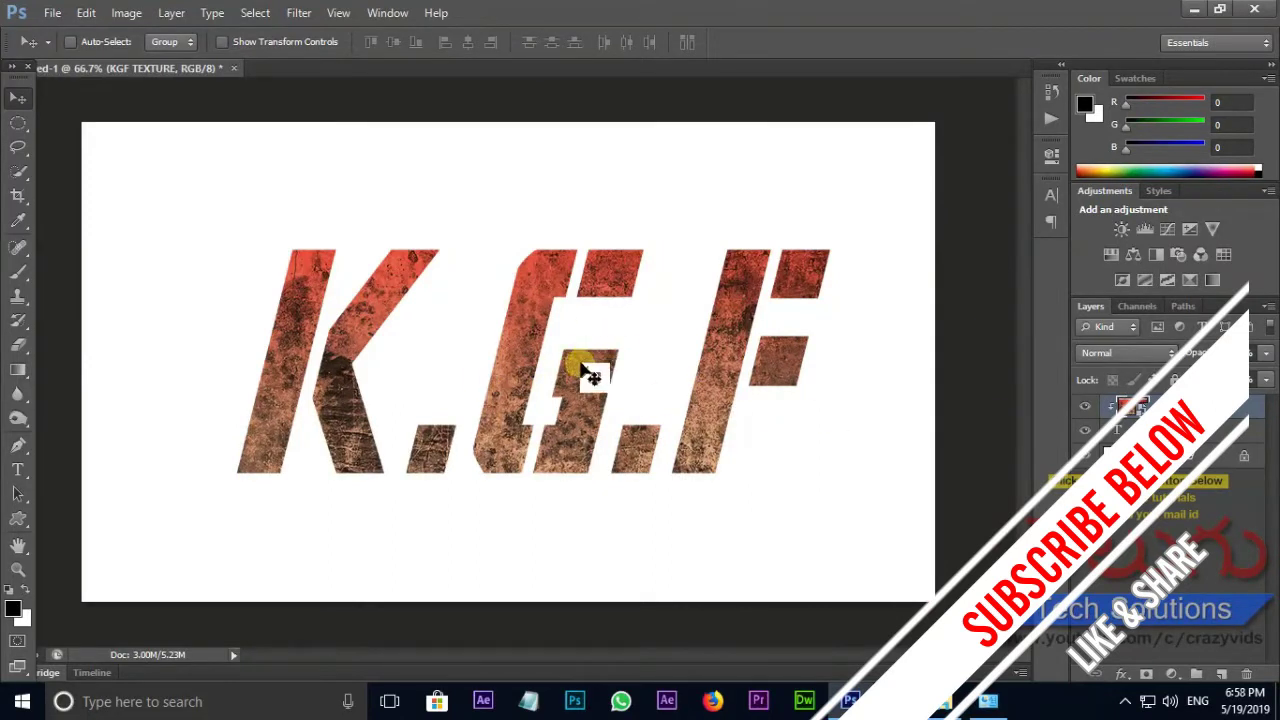
{"action": "key", "text": "ctrl+plus"}
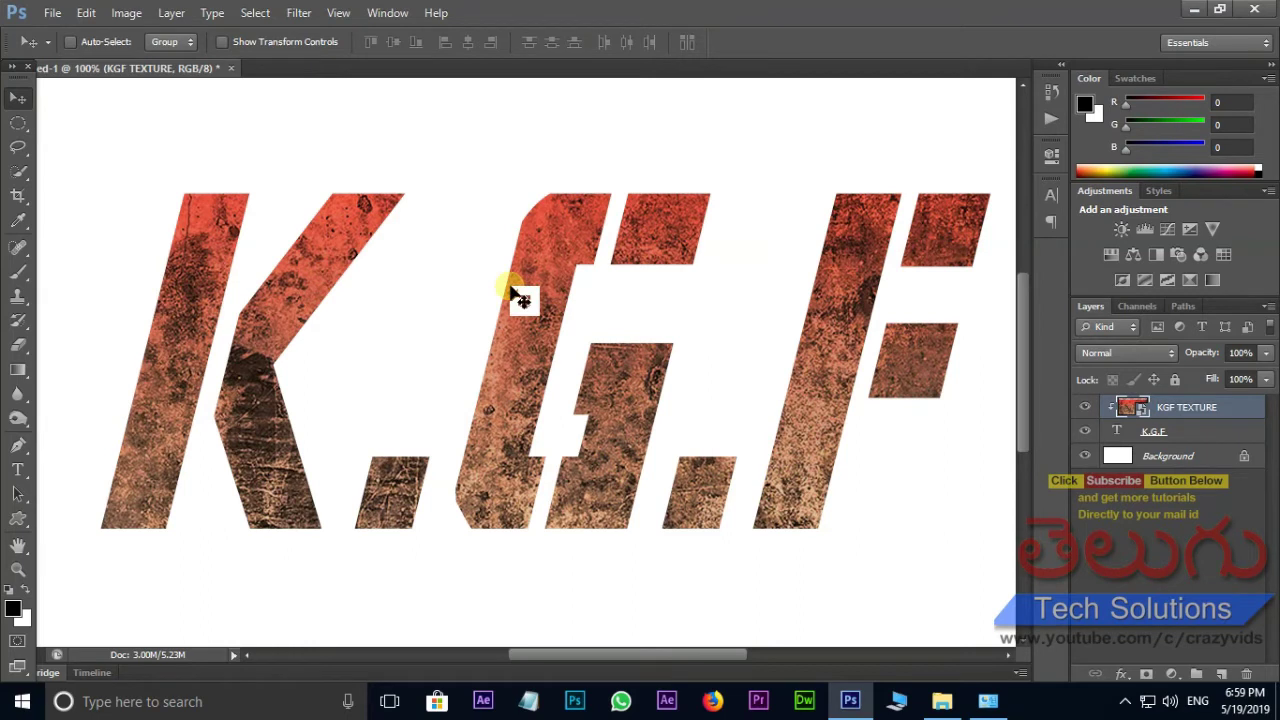
Add Bevel & Emboss with Depth 35 to the K.G.F text layer.
{"action": "left_click", "coordinate": [1165, 433]}
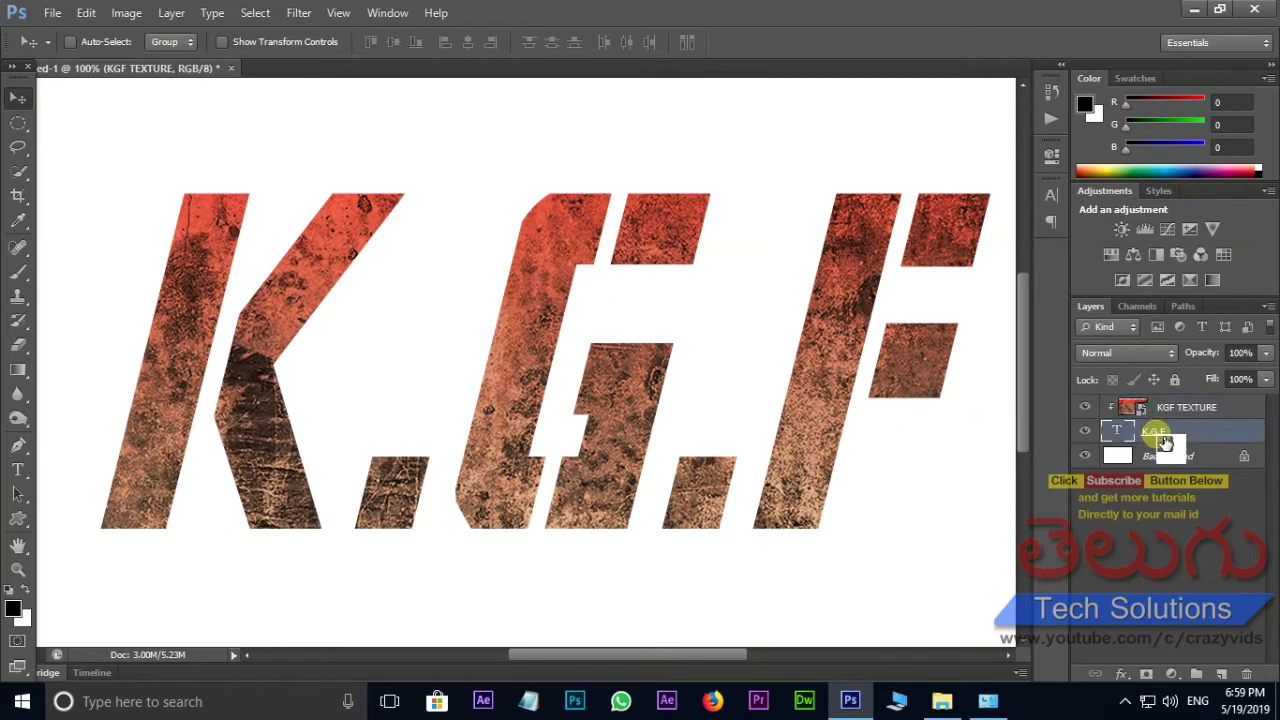
{"action": "left_click", "coordinate": [1127, 677]}
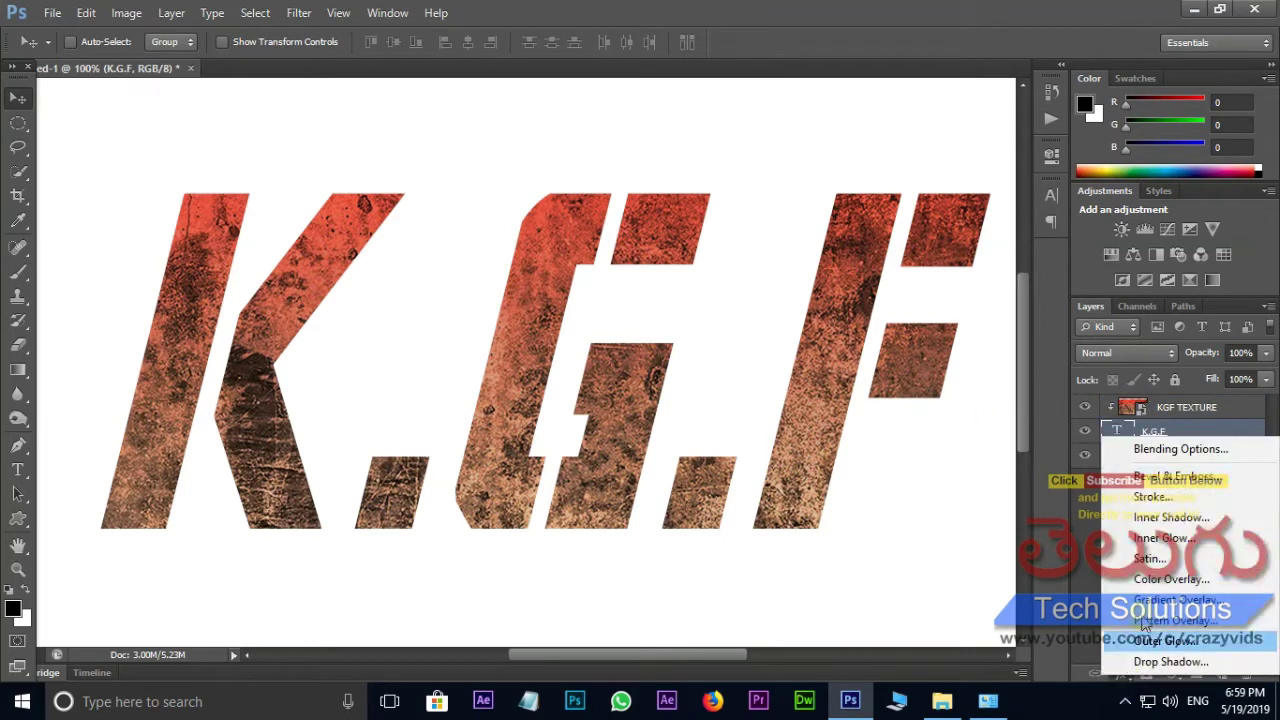
{"action": "left_click", "coordinate": [1180, 452]}
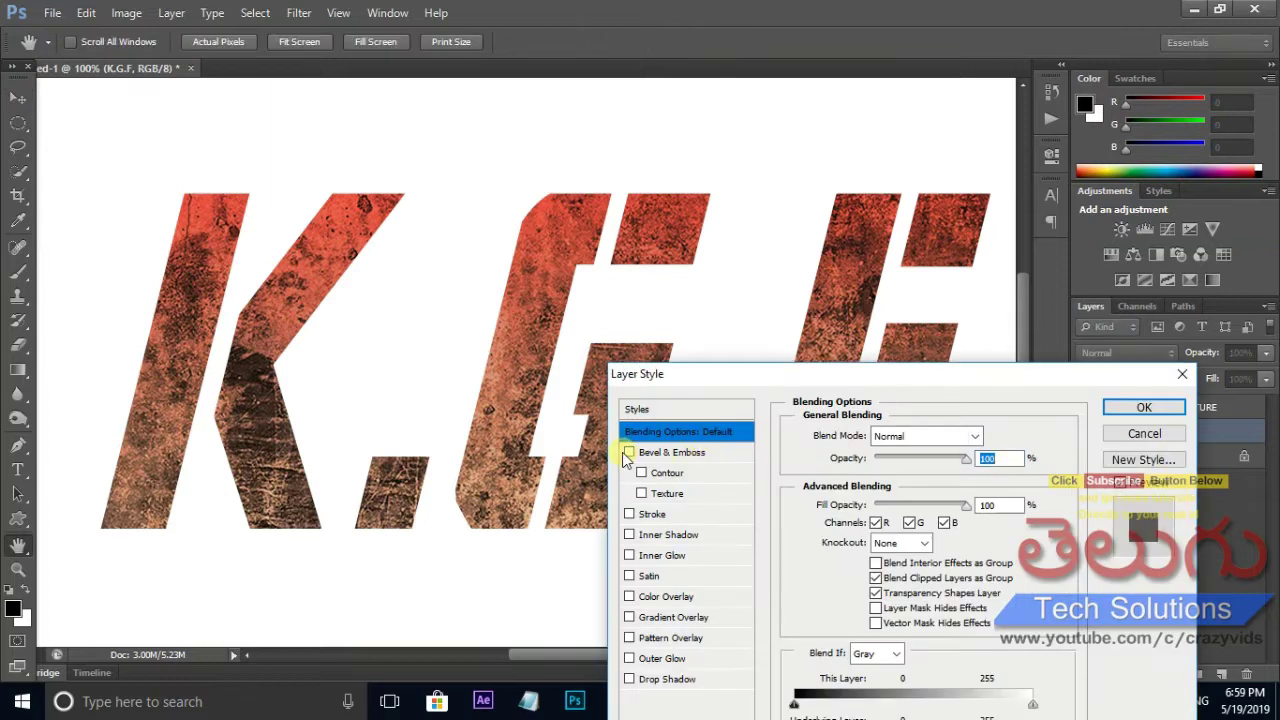
{"action": "left_click", "coordinate": [629, 453]}
{"action": "left_click", "coordinate": [660, 452]}
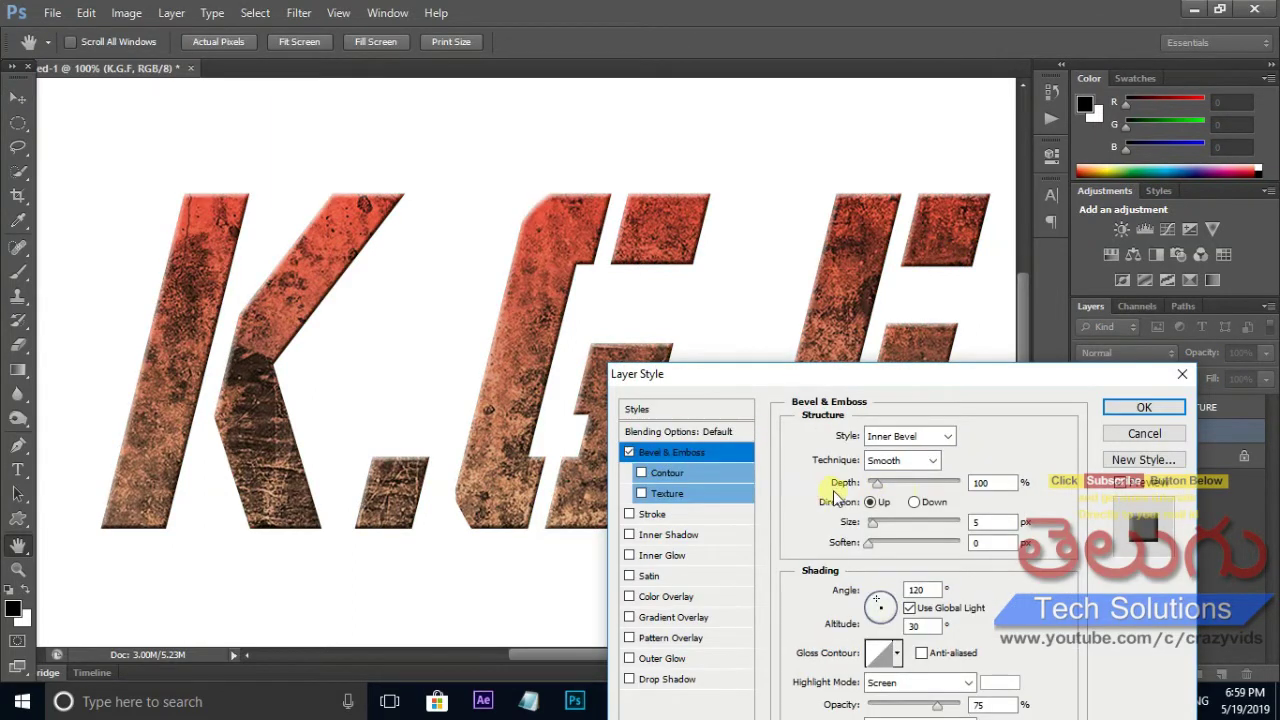
{"action": "type", "text": "35"}
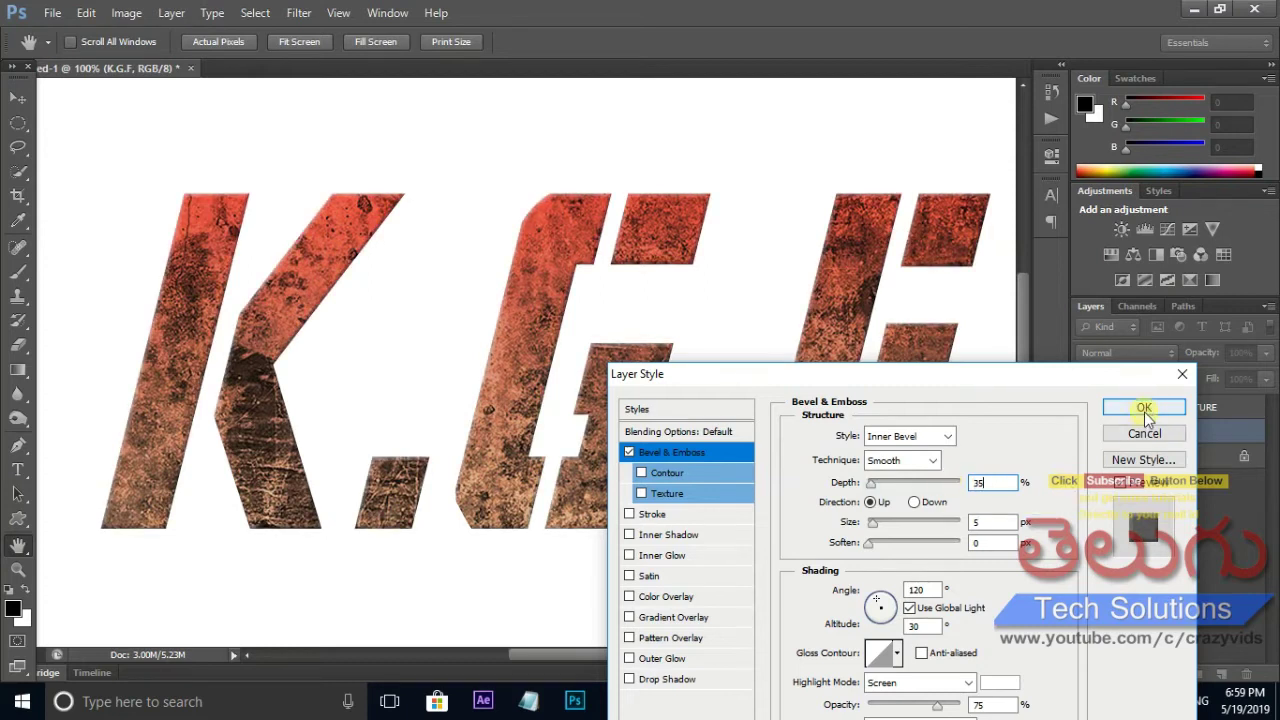
{"action": "left_click", "coordinate": [1144, 410]}
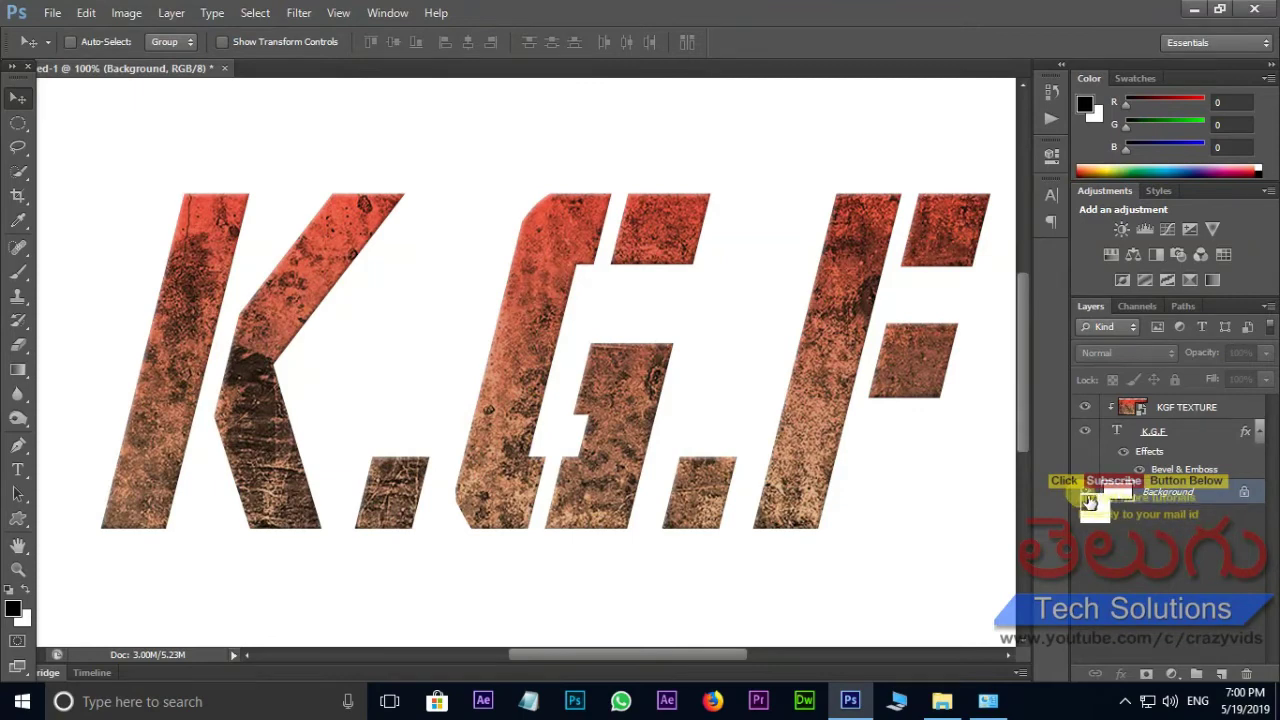
Hide the Background layer and retype the K.G.F text as ANIL.
{"action": "left_click", "coordinate": [1086, 492]}
{"action": "key", "text": "ctrl+minus"}
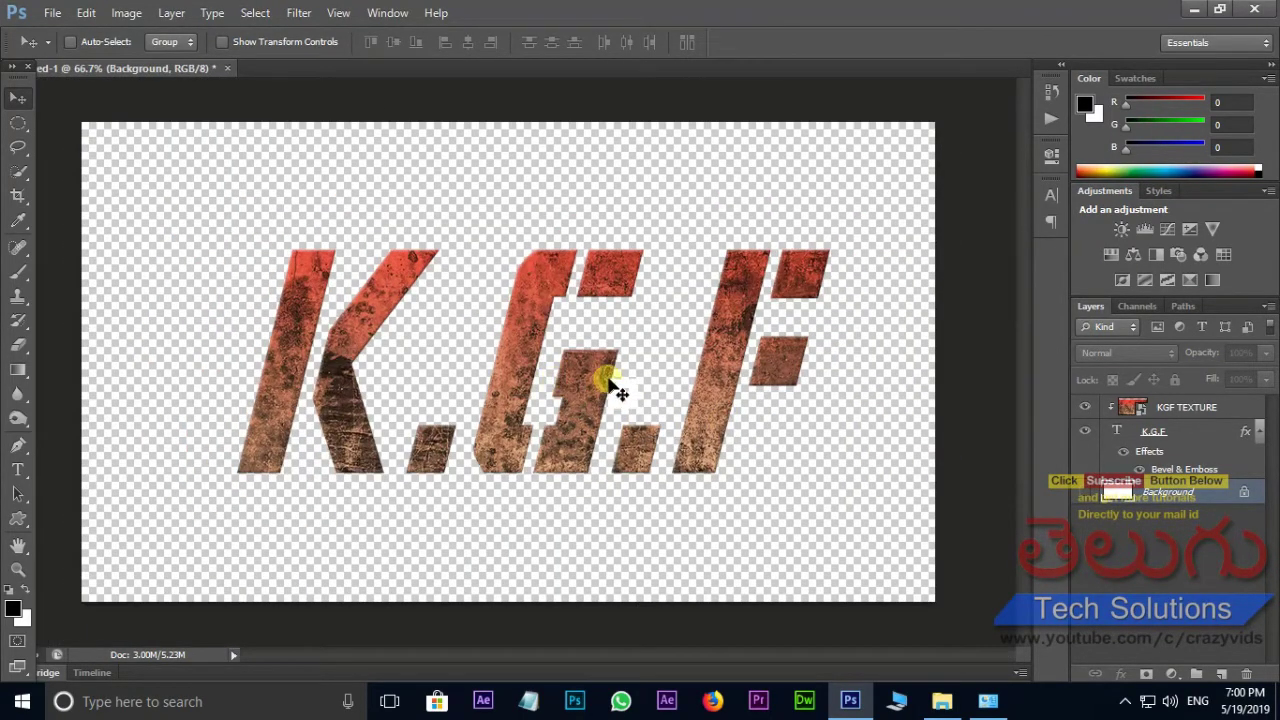
{"action": "left_click", "coordinate": [17, 469]}
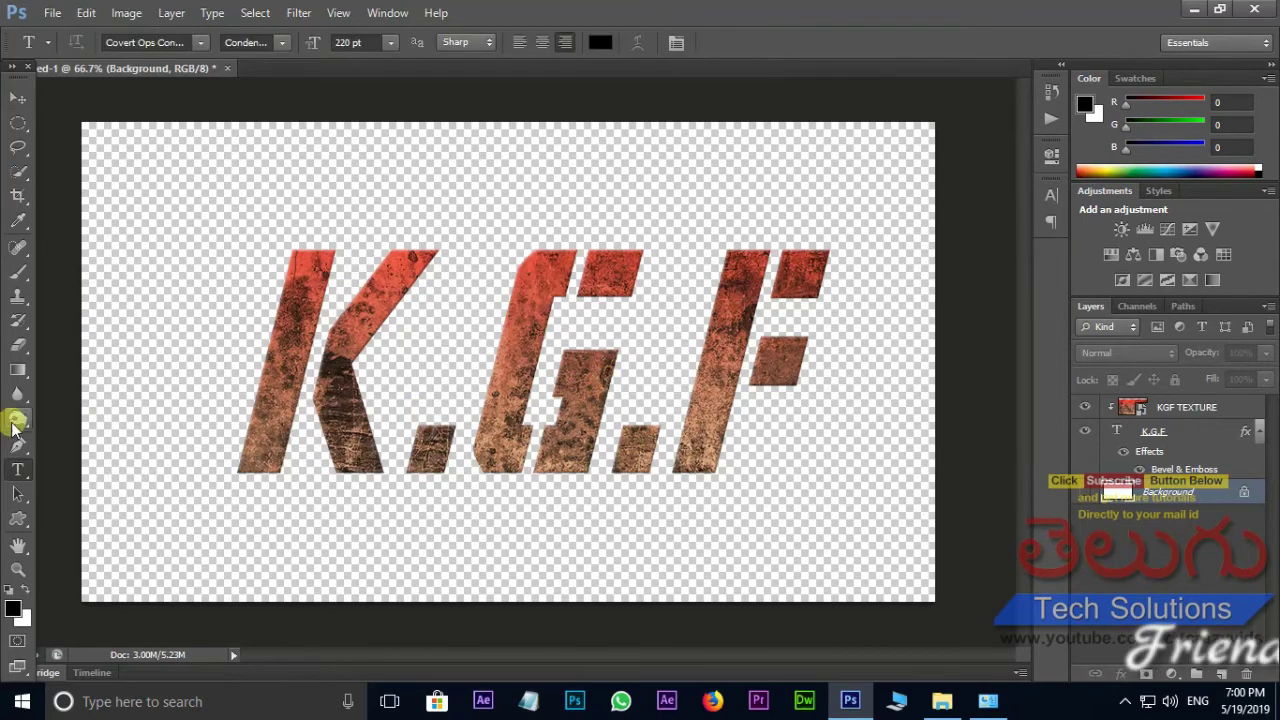
{"action": "double_click", "coordinate": [1160, 442]}
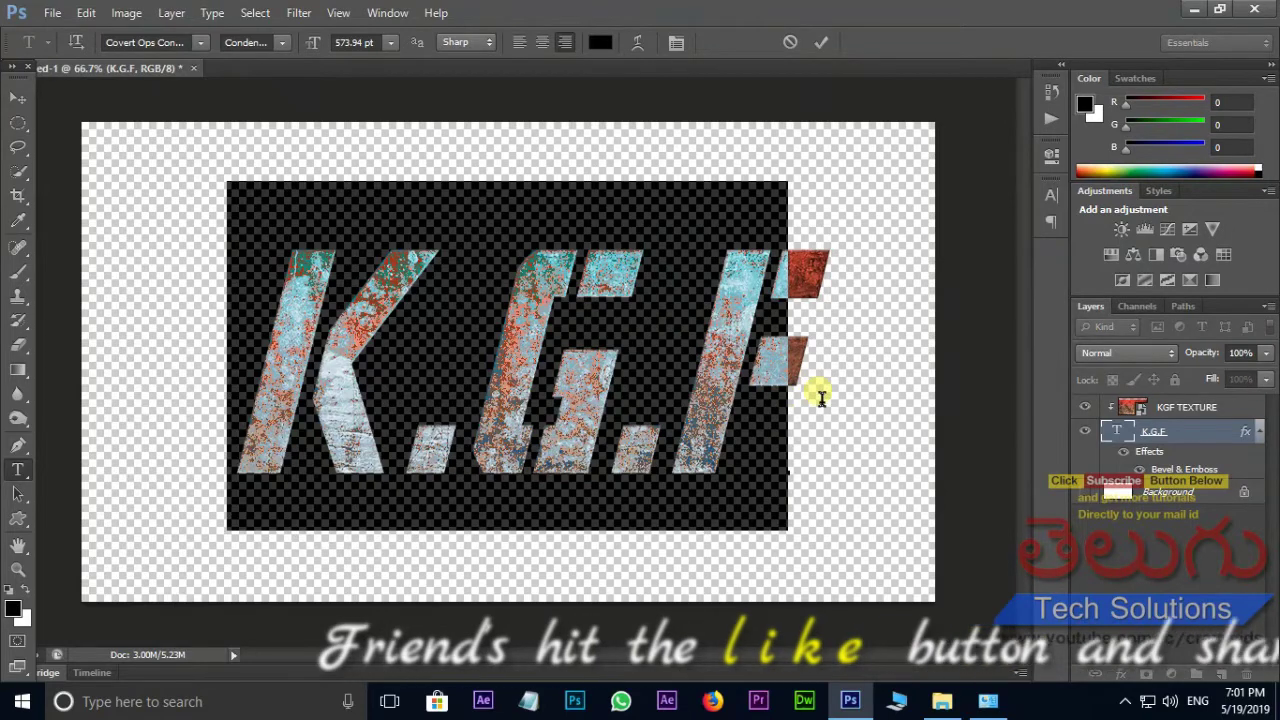
{"action": "type", "text": "AN.T.L"}
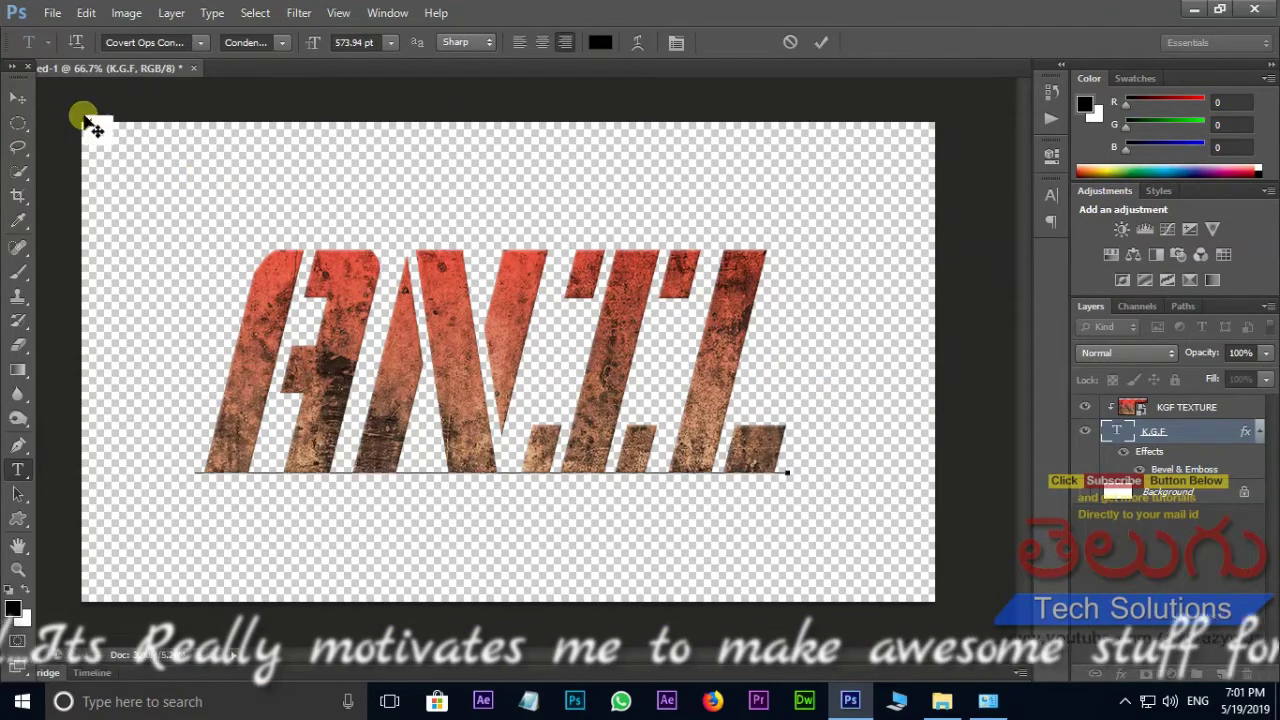
Save As a PNG named ANIL in the english folder, accepting the PNG options.
{"action": "left_click", "coordinate": [52, 13]}
{"action": "left_click", "coordinate": [110, 236]}
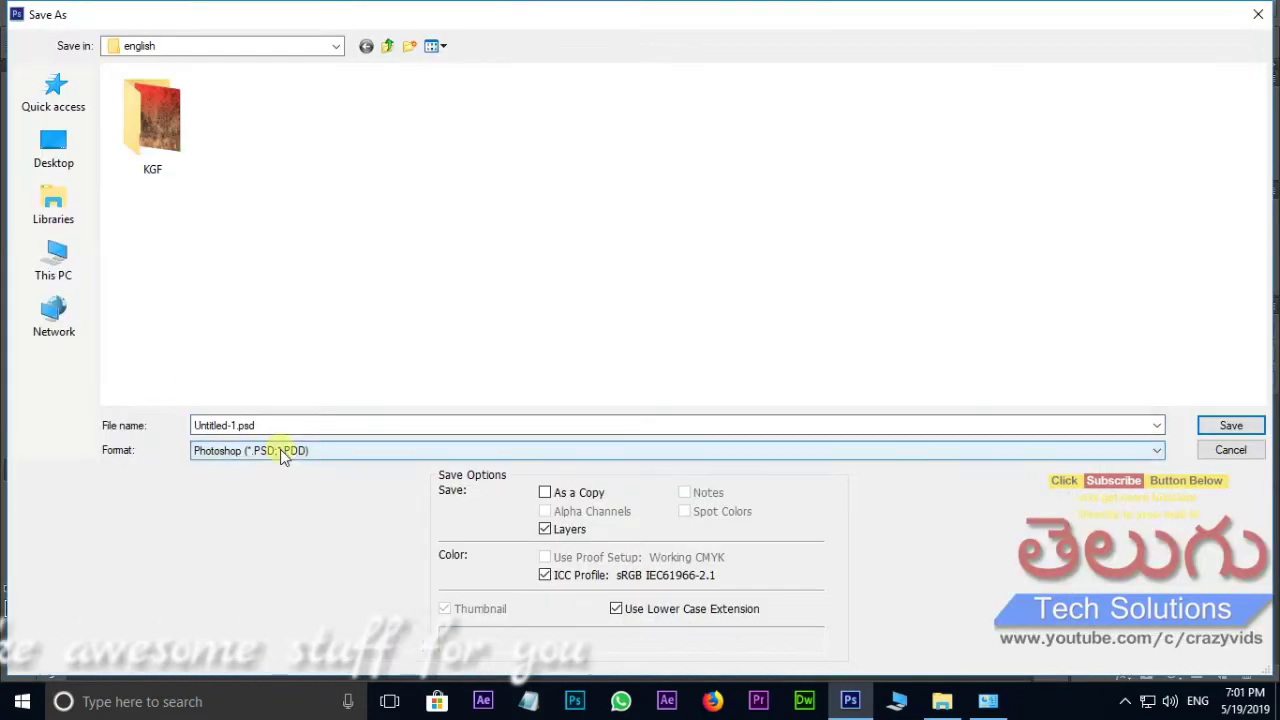
{"action": "left_click", "coordinate": [312, 450]}
{"action": "left_click", "coordinate": [240, 662]}
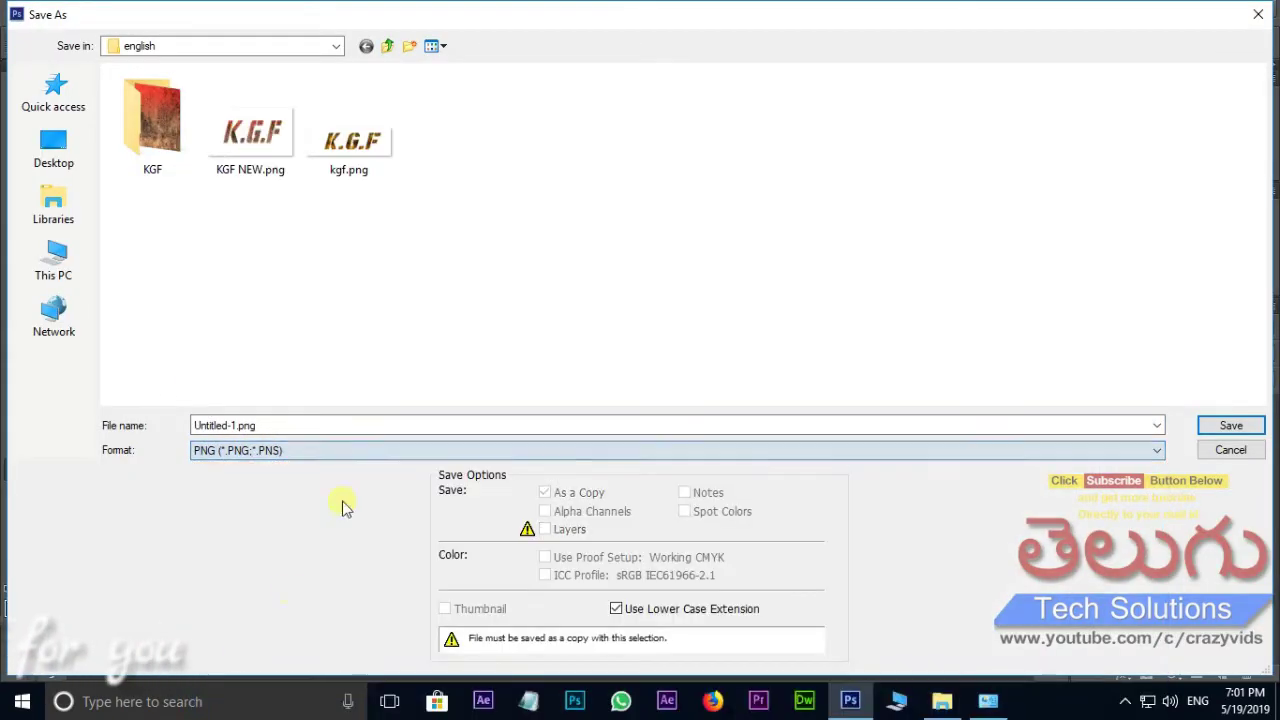
{"action": "double_click", "coordinate": [244, 428]}
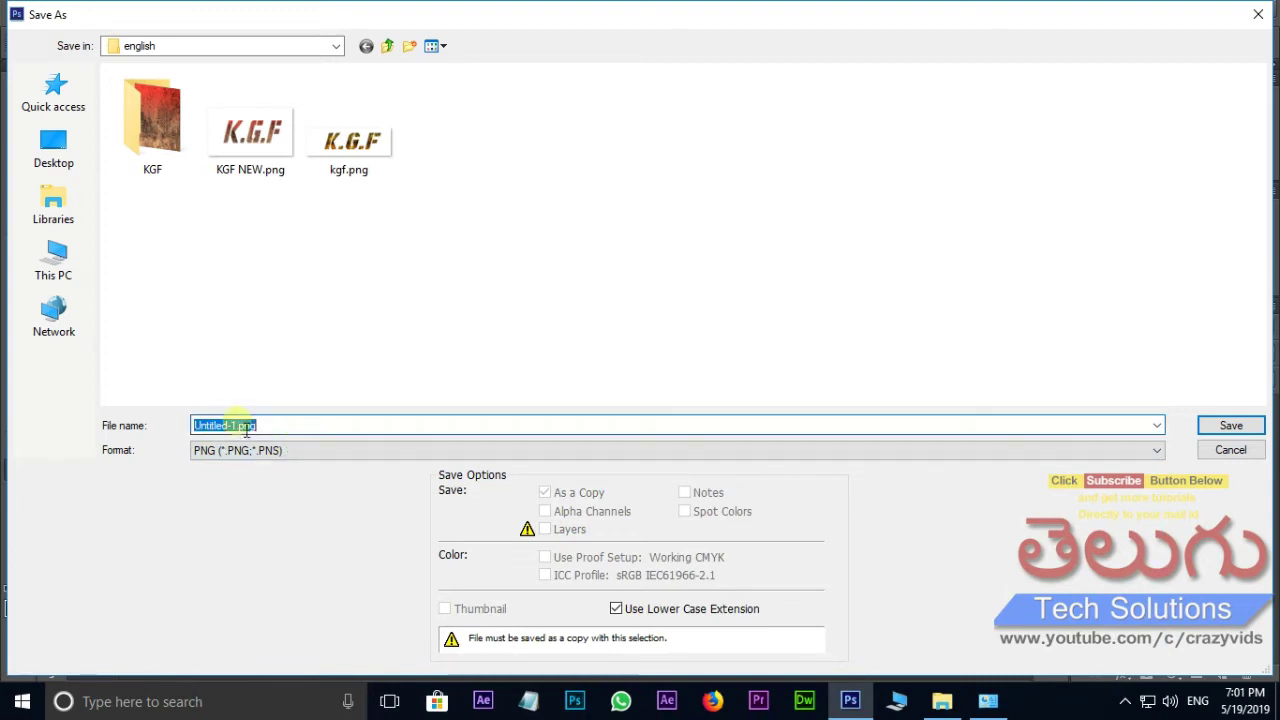
{"action": "type", "text": "ANI"}
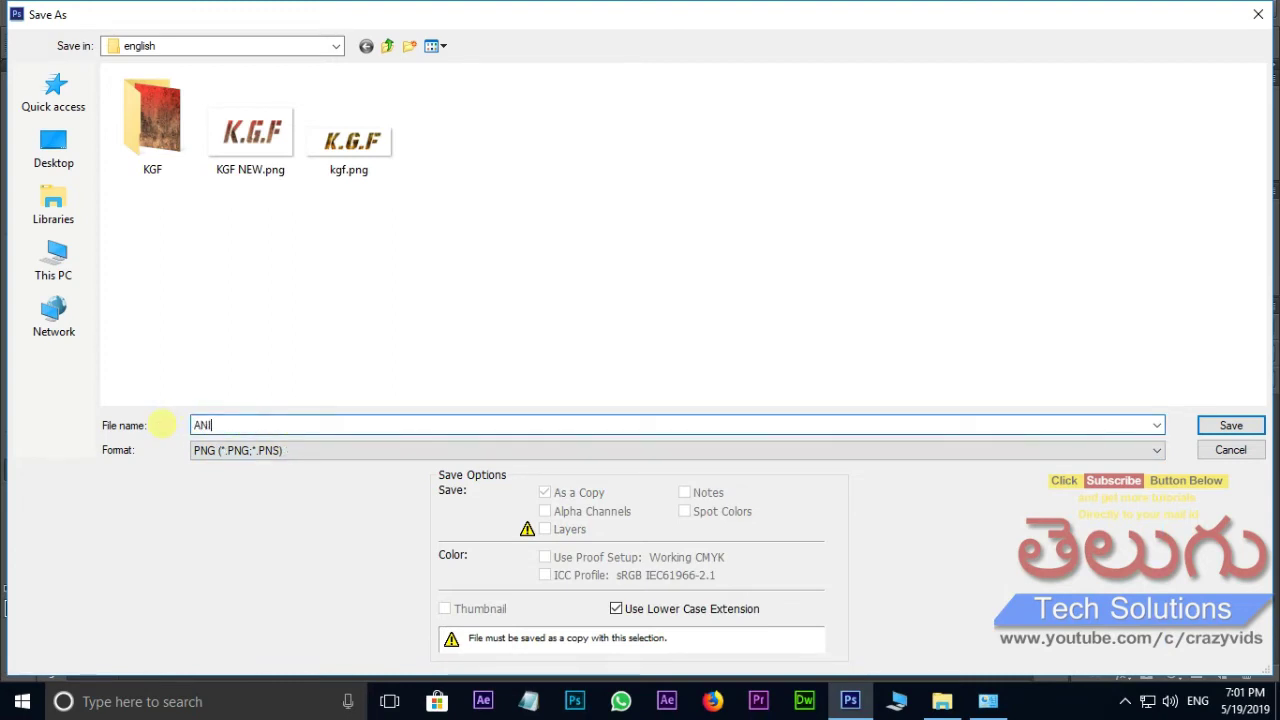
{"action": "key", "text": "Tab"}
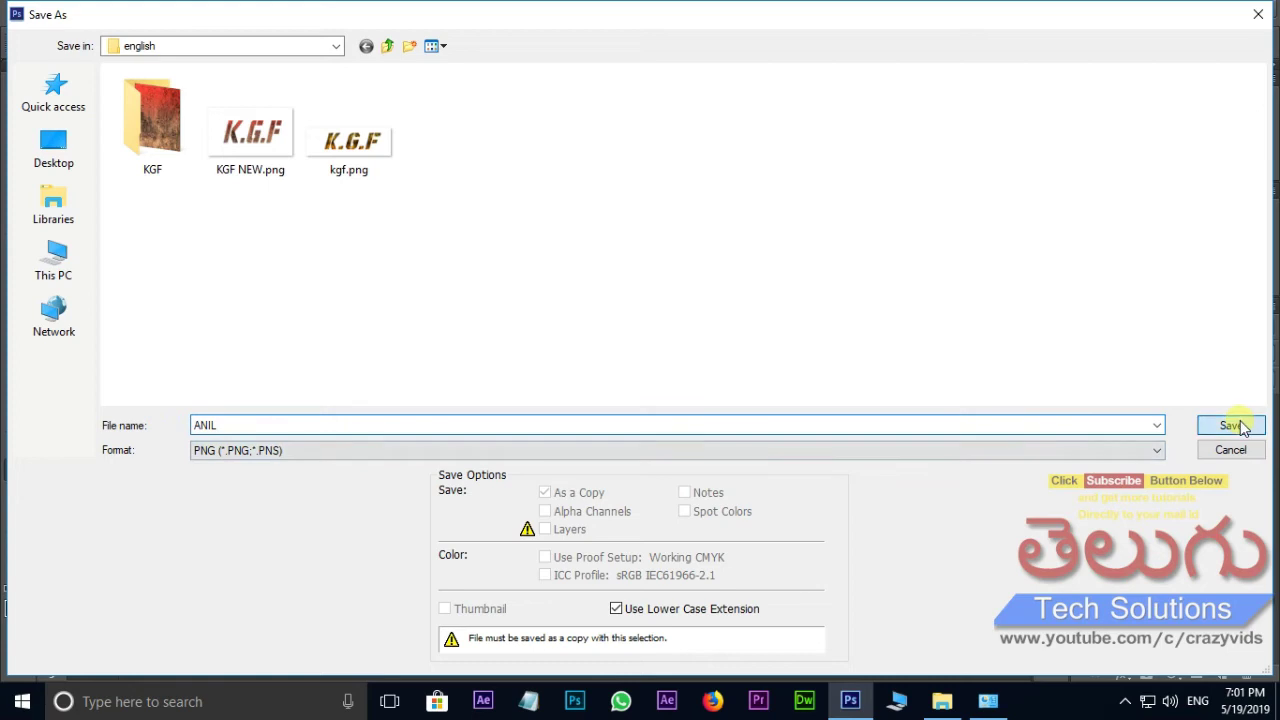
{"action": "left_click", "coordinate": [1240, 427]}
{"action": "left_click", "coordinate": [702, 218]}
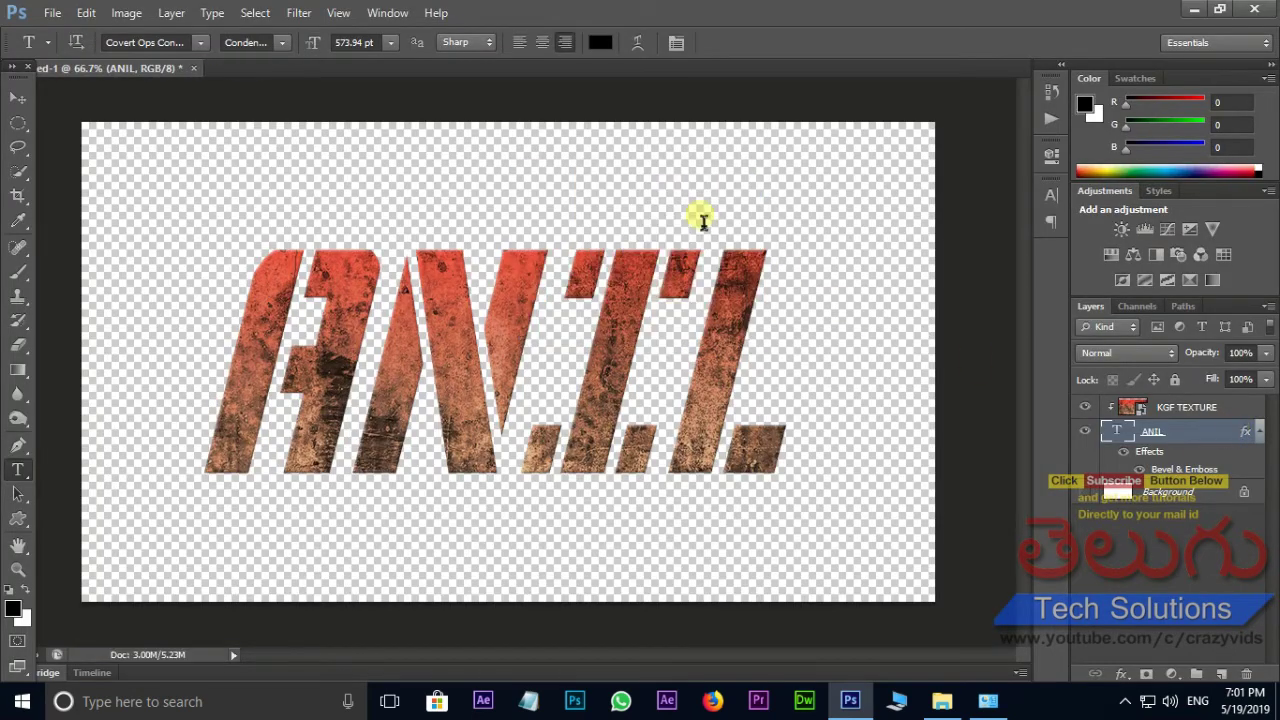